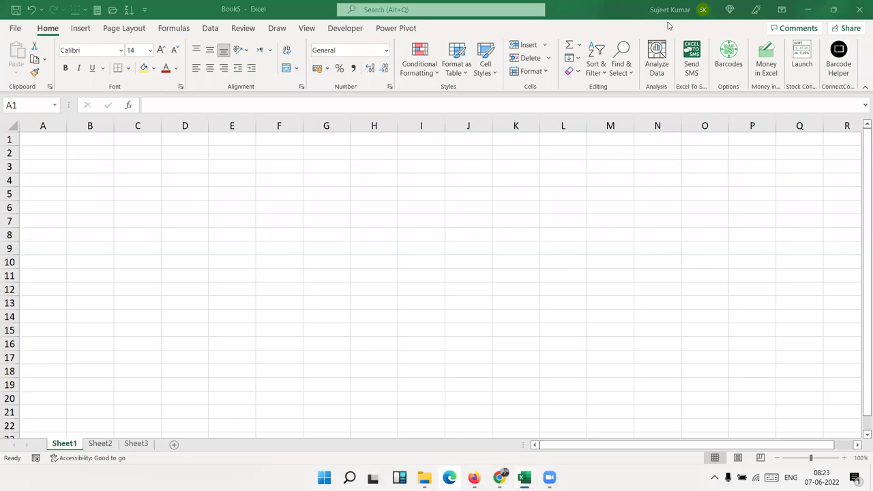
- Enter the label P in A2 with principal 50000 in B2
{"action": "left_click", "coordinate": [59, 155]}
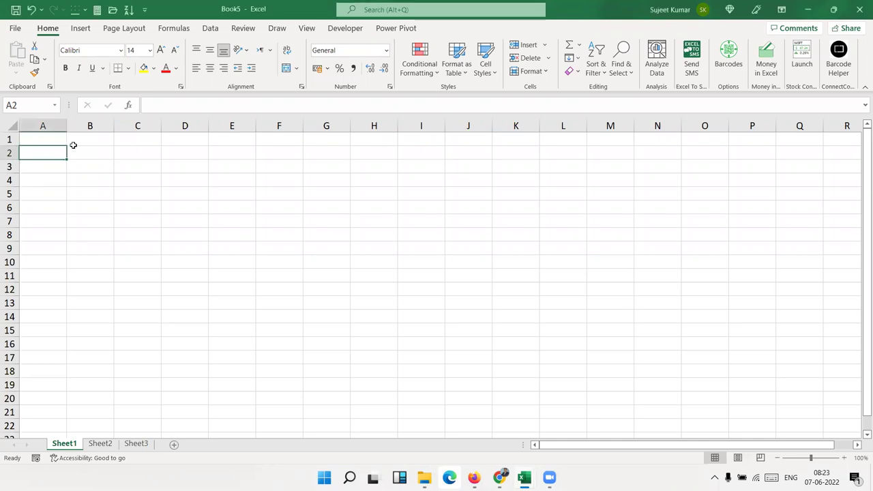
{"action": "left_click", "coordinate": [73, 142]}
{"action": "left_click", "coordinate": [74, 148]}
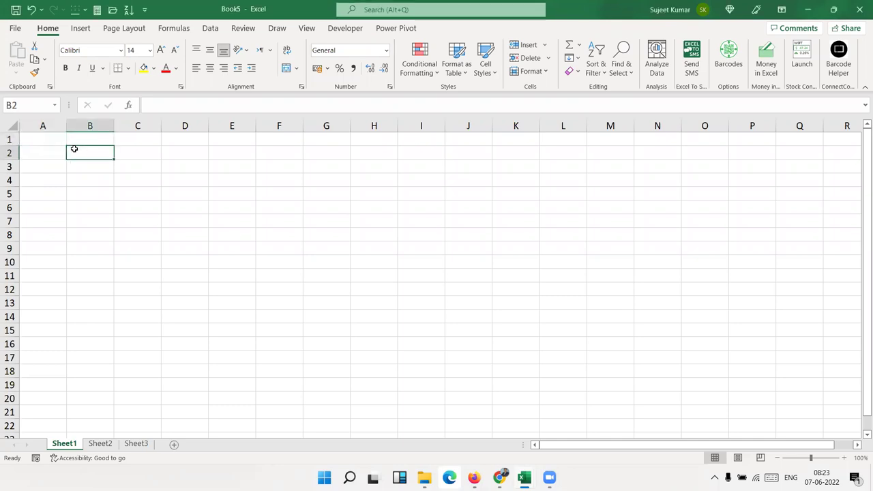
{"action": "key", "text": "Left"}
{"action": "type", "text": "P"}
{"action": "key", "text": "Return"}
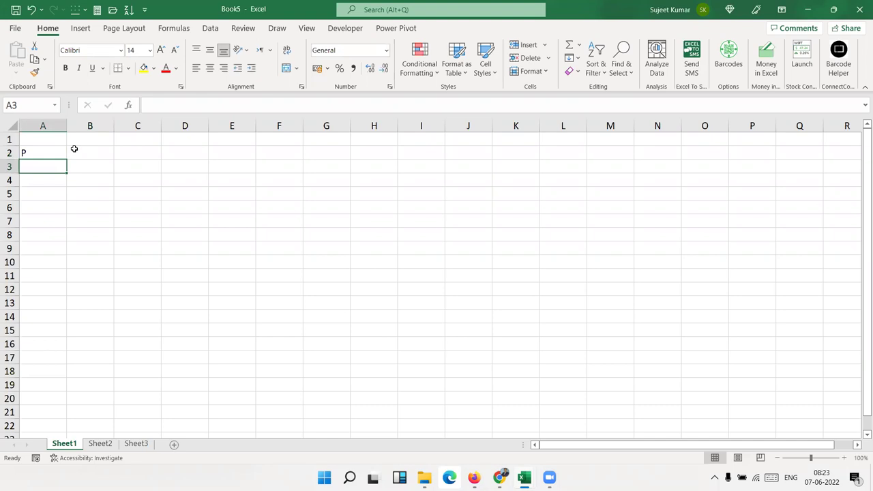
{"action": "key", "text": "Up"}
{"action": "key", "text": "Tab"}
{"action": "type", "text": "50000"}
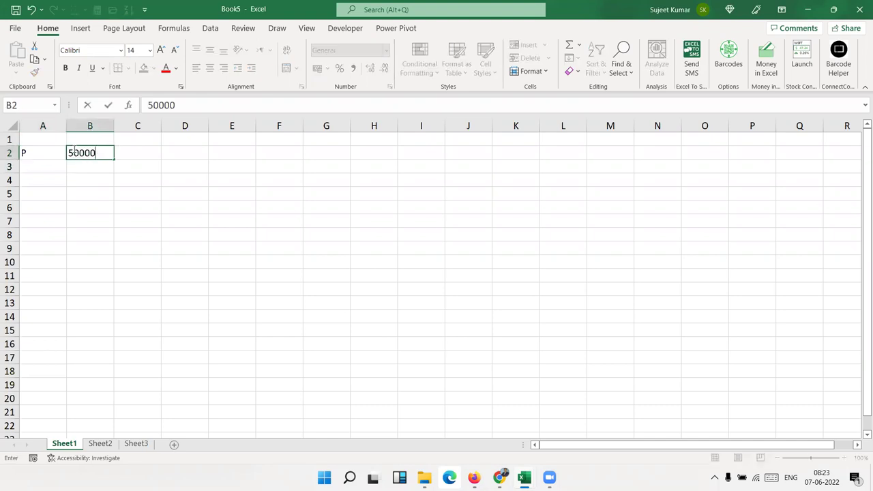
{"action": "key", "text": "Return"}
- Add rate R = 5% in row 3 and term T = 3 in row 4
{"action": "type", "text": "R"}
{"action": "key", "text": "Tab"}
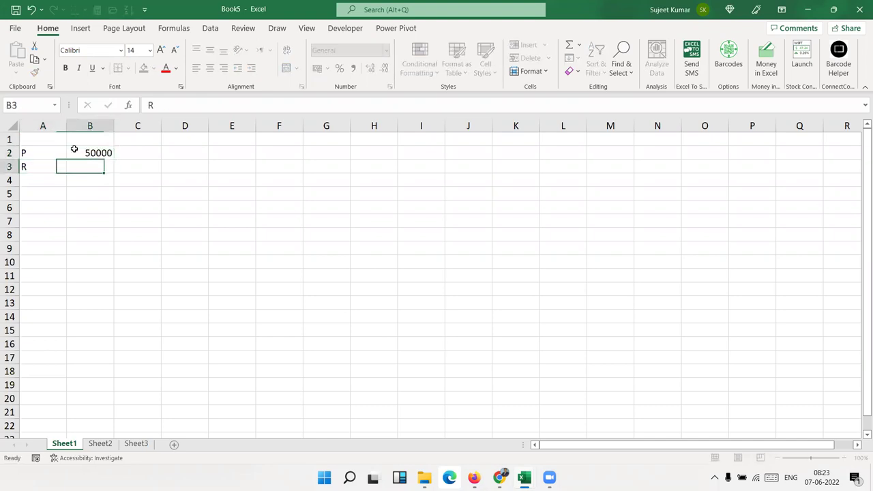
{"action": "type", "text": "45"}
{"action": "key", "text": "BackSpace"}
{"action": "key", "text": "BackSpace"}
{"action": "type", "text": "5%"}
{"action": "key", "text": "Return"}
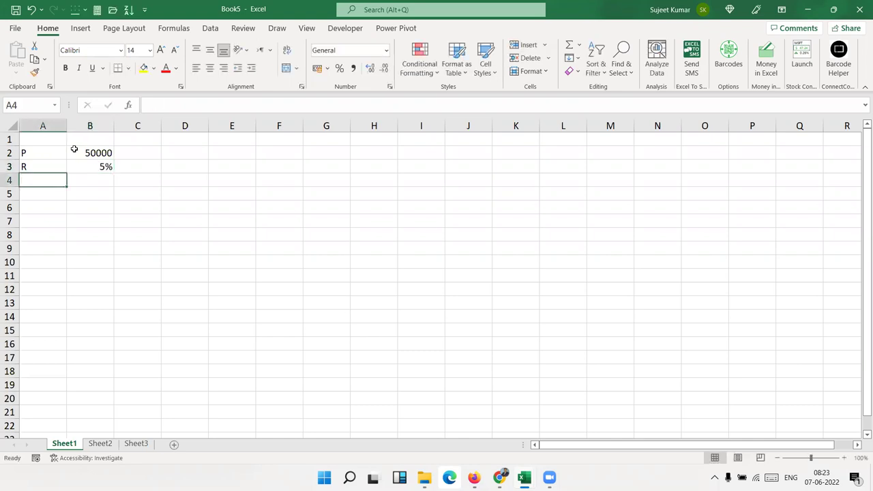
{"action": "type", "text": "T"}
{"action": "key", "text": "Tab"}
{"action": "type", "text": "3"}
{"action": "key", "text": "Return"}
- Type the label EMI in cell B6
{"action": "key", "text": "Right"}
{"action": "key", "text": "Down"}
{"action": "key", "text": "F2"}
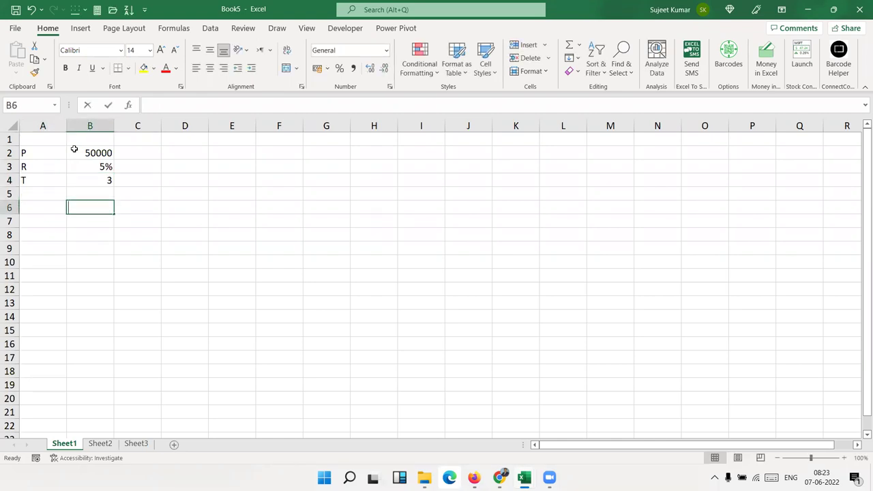
{"action": "type", "text": "EMI"}
{"action": "key", "text": "Return"}
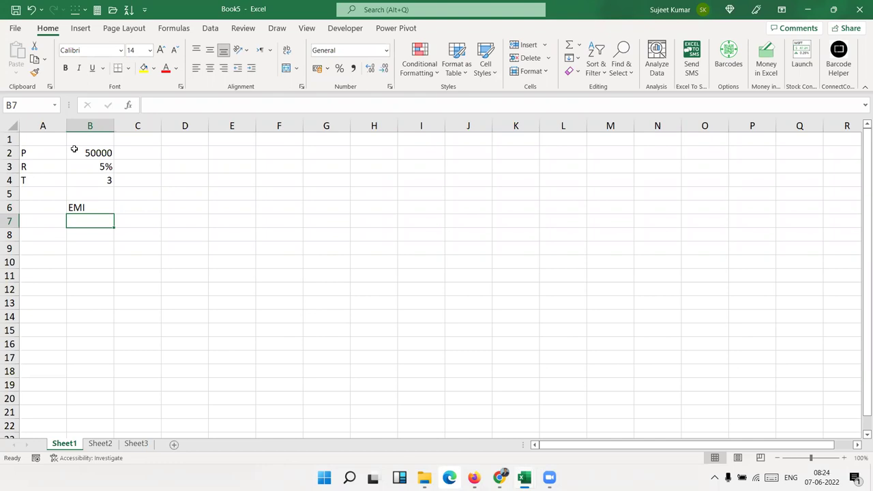
- Begin a PMT formula in C6 using B3/12 as the monthly rate
{"action": "key", "text": "Up"}
{"action": "key", "text": "Right"}
{"action": "type", "text": "="}
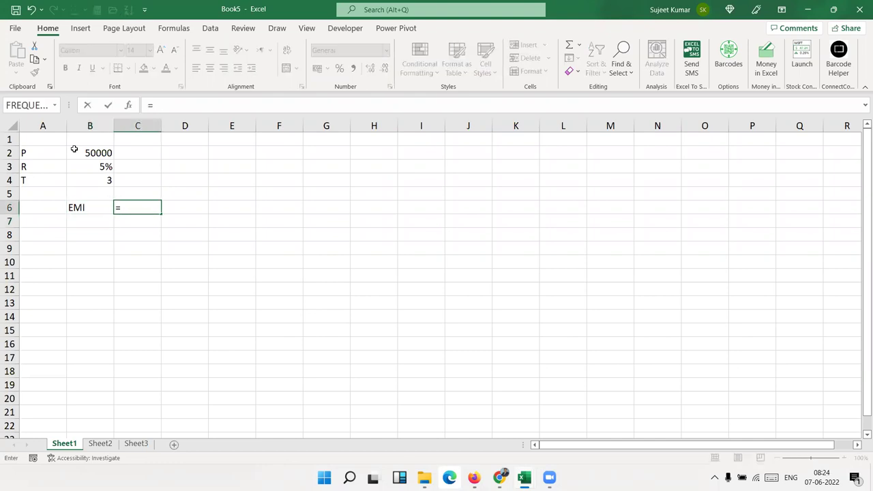
{"action": "type", "text": "pmt"}
{"action": "key", "text": "Tab"}
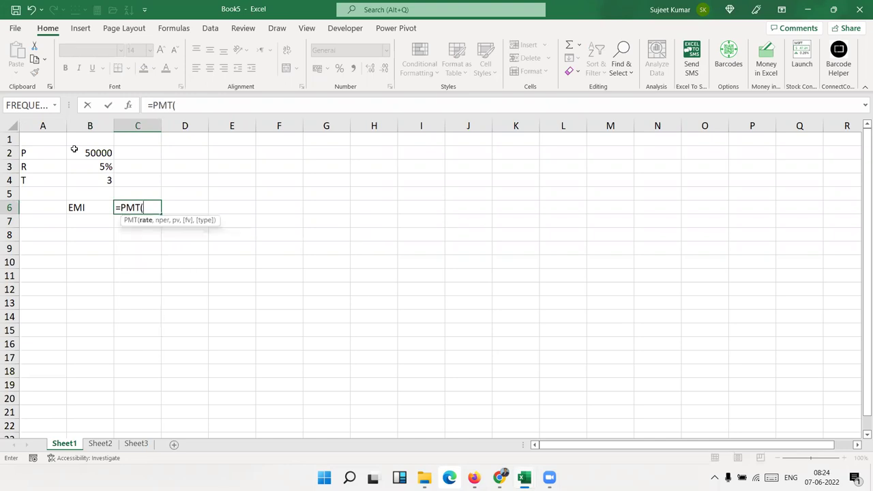
{"action": "key", "text": "Up"}
{"action": "key", "text": "Up"}
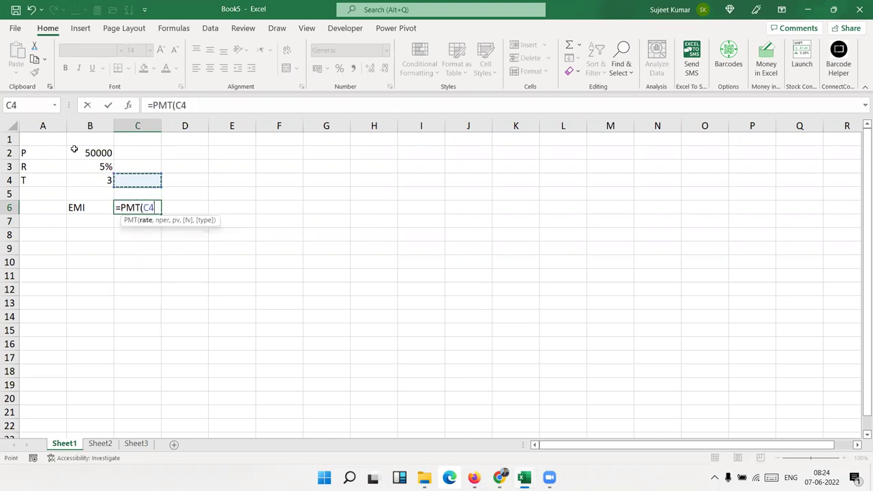
{"action": "key", "text": "Up"}
{"action": "key", "text": "Left"}
{"action": "type", "text": "/12"}
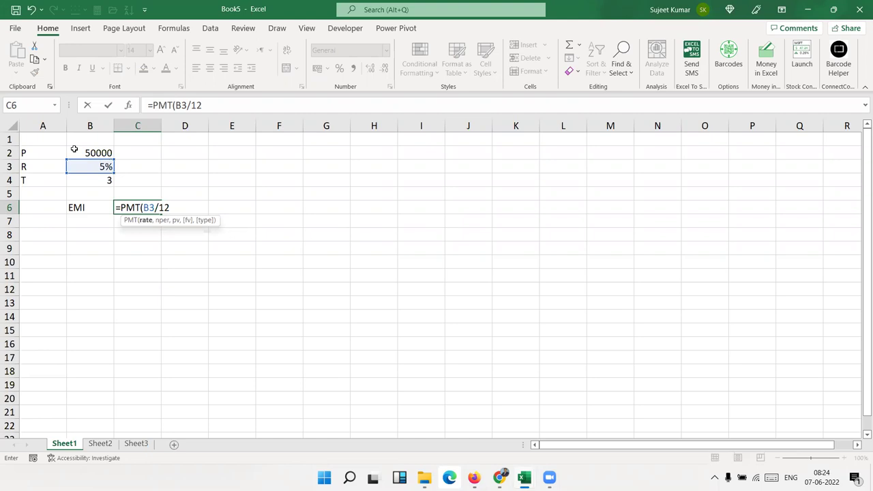
{"action": "key", "text": "Return"}
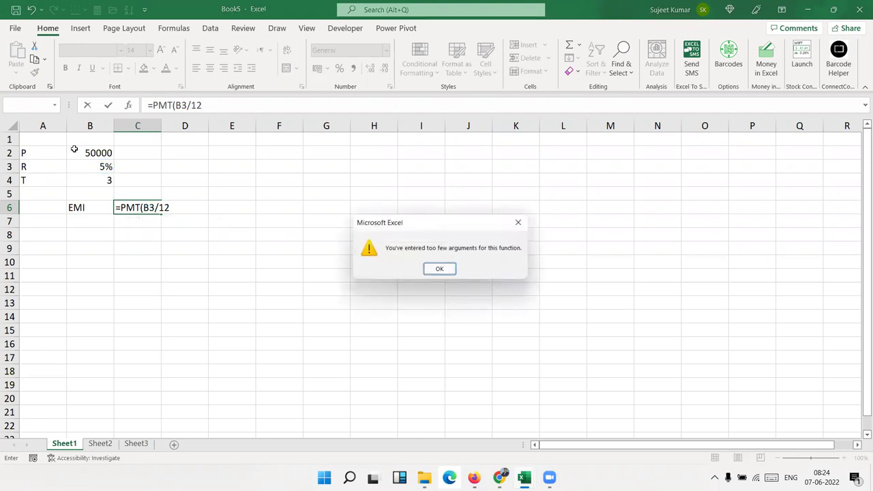
{"action": "key", "text": "Return"}
- Complete C6 as =PMT(B3/12,B4*12,B2) and reopen it for review
{"action": "key", "text": "Right"}
{"action": "type", "text": ","}
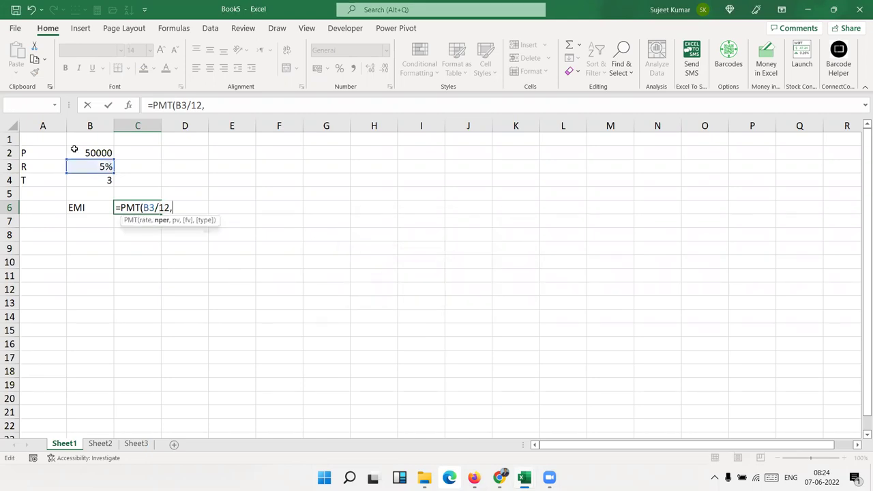
{"action": "left_click", "coordinate": [73, 185]}
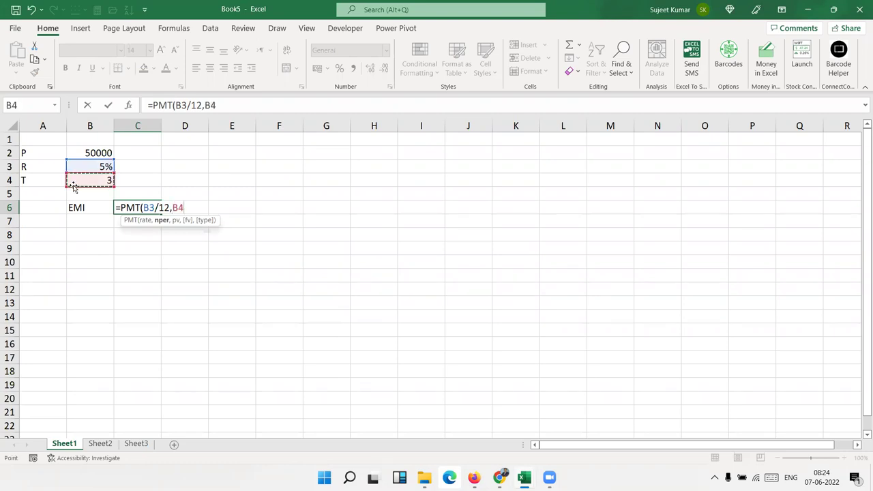
{"action": "type", "text": "*12,"}
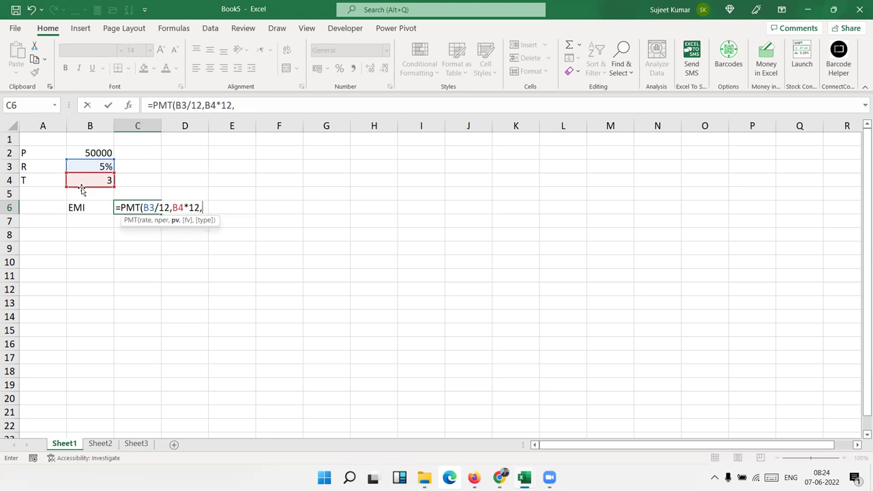
{"action": "left_click", "coordinate": [82, 152]}
{"action": "key", "text": "Return"}
{"action": "key", "text": "Up"}
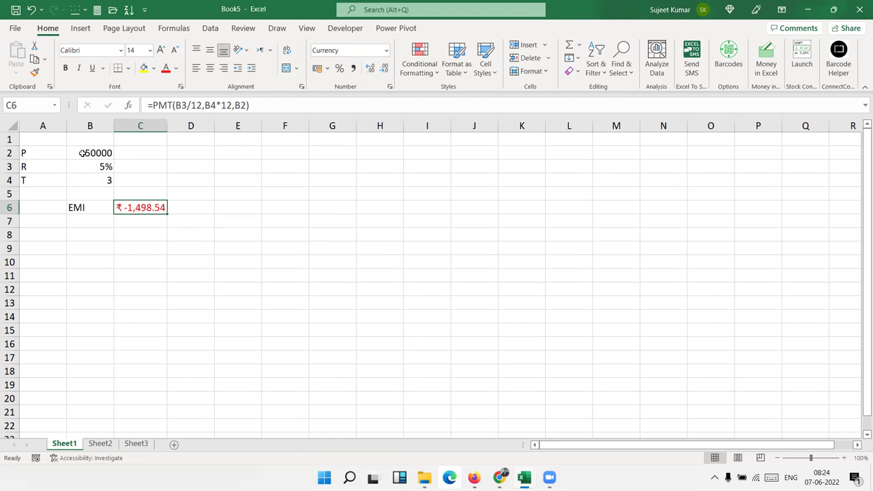
{"action": "key", "text": "F2"}
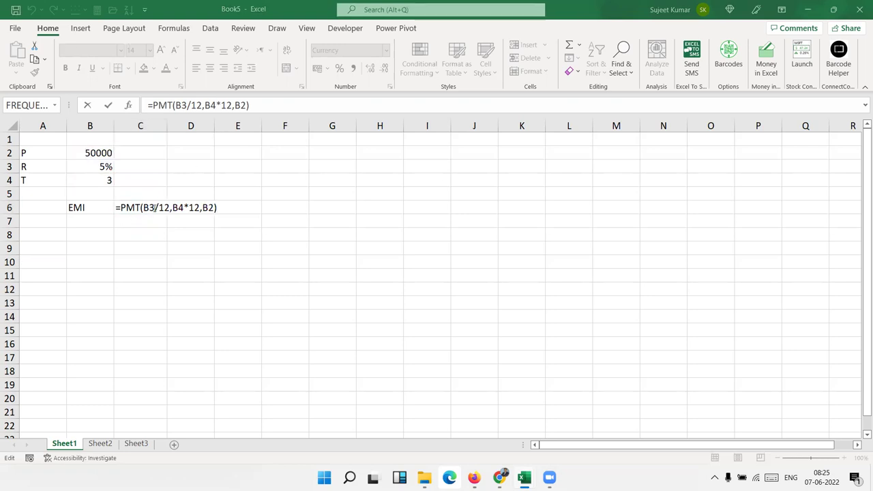
- Re-enter the C6 PMT formula unchanged, showing ₹ -1,498.54
{"action": "key", "text": "Return"}
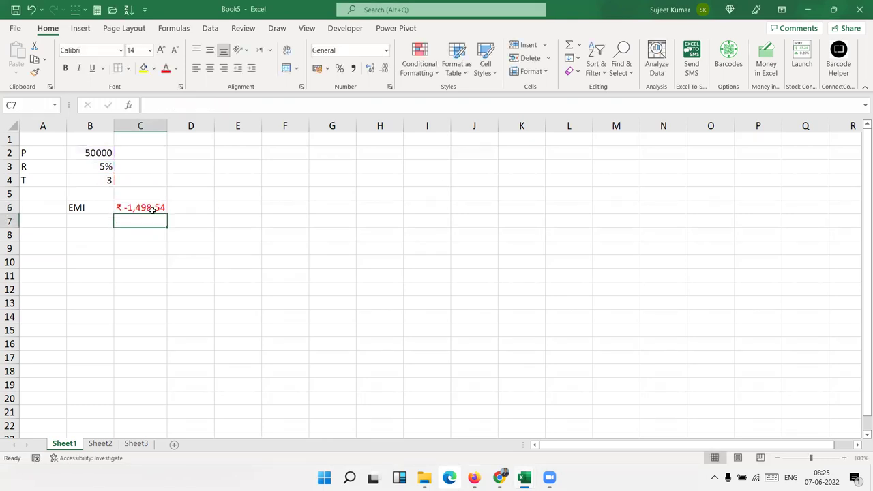
- On Sheet2, enter 50000 in A1 and the monthly rate =5%/12 in B1
{"action": "left_click", "coordinate": [103, 445]}
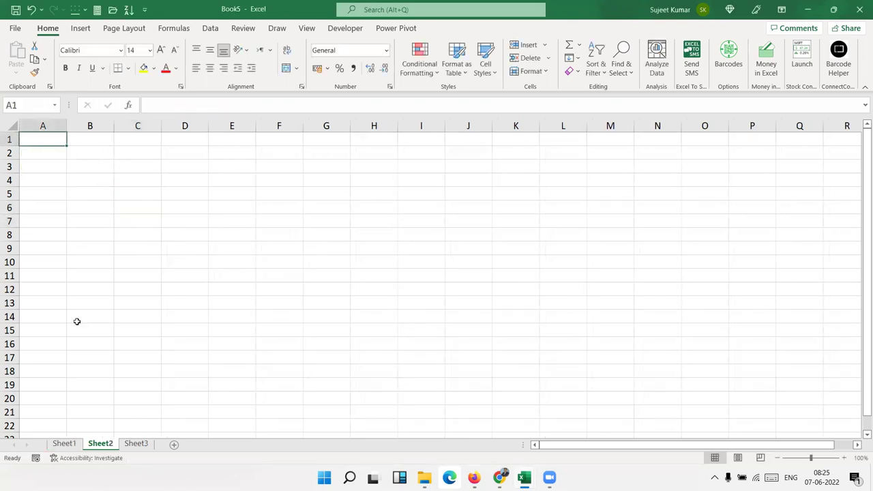
{"action": "type", "text": "50000"}
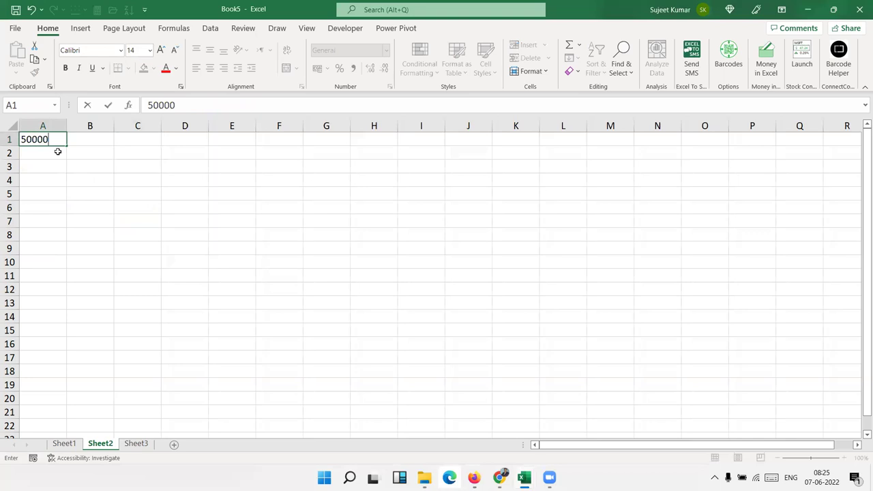
{"action": "key", "text": "Tab"}
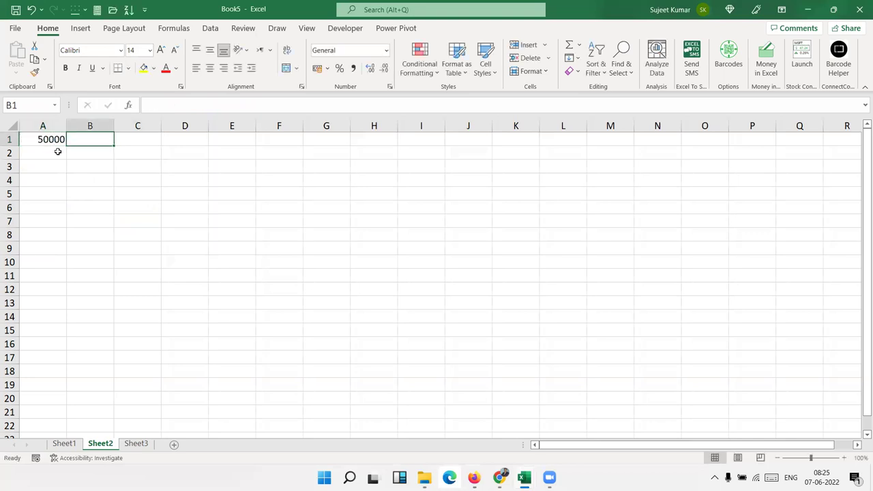
{"action": "type", "text": "=5%"}
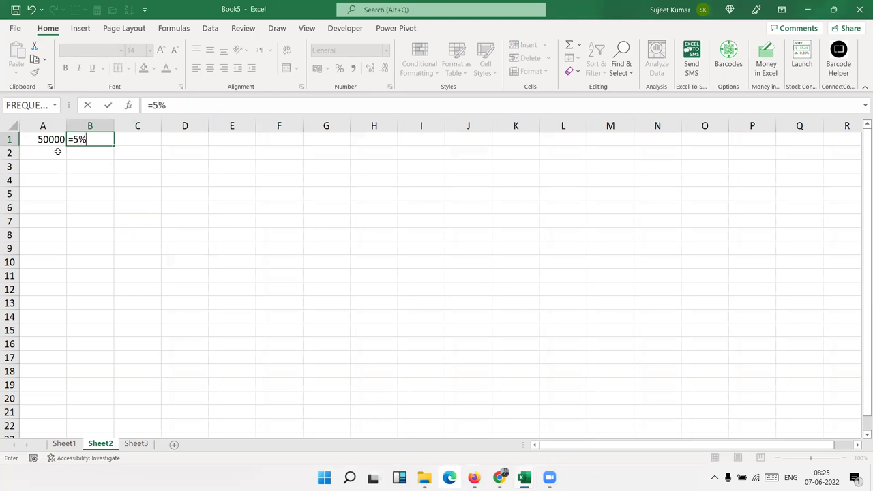
{"action": "type", "text": "/12"}
{"action": "key", "text": "Return"}
{"action": "key", "text": "Up"}
- Add the interest formula =A1*B1 in C1, giving 208.3333
{"action": "key", "text": "Right"}
{"action": "type", "text": "="}
{"action": "key", "text": "Left"}
{"action": "key", "text": "Left"}
{"action": "type", "text": "*"}
{"action": "key", "text": "Left"}
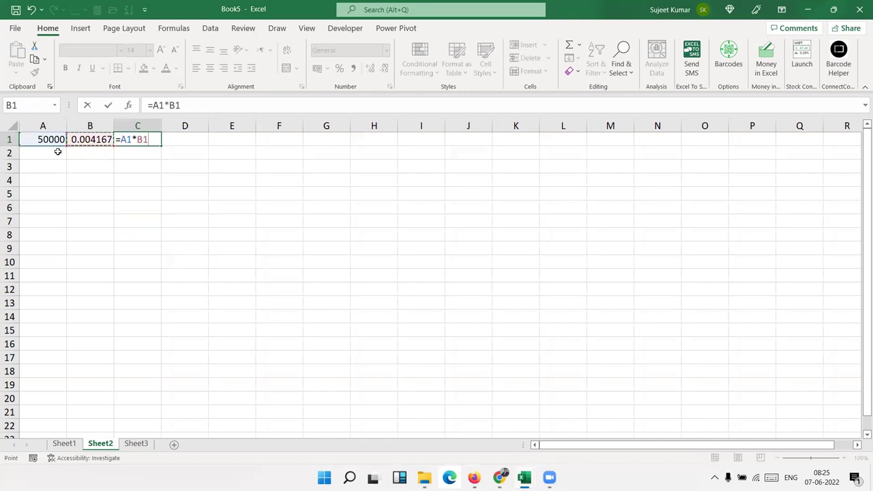
{"action": "key", "text": "Return"}
{"action": "key", "text": "Up"}
- Add the balance formula =A1+C1 in D1, giving 50208.33
{"action": "key", "text": "Right"}
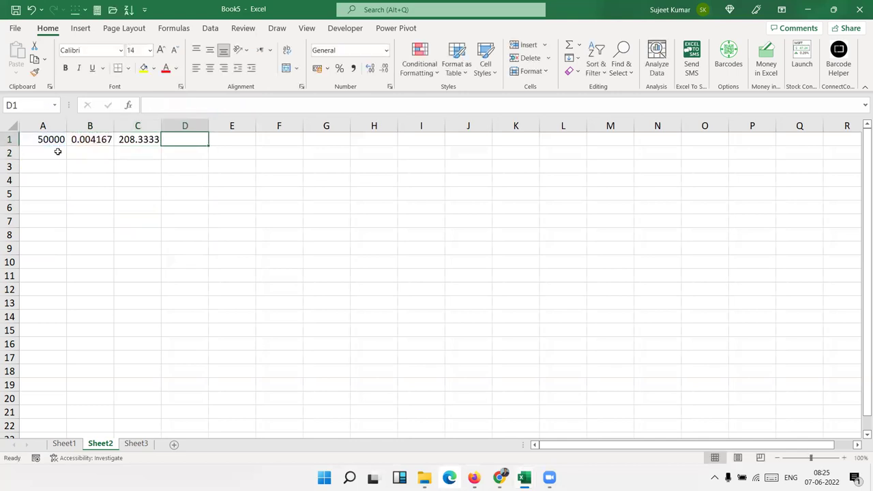
{"action": "type", "text": "="}
{"action": "key", "text": "Left"}
{"action": "key", "text": "Left"}
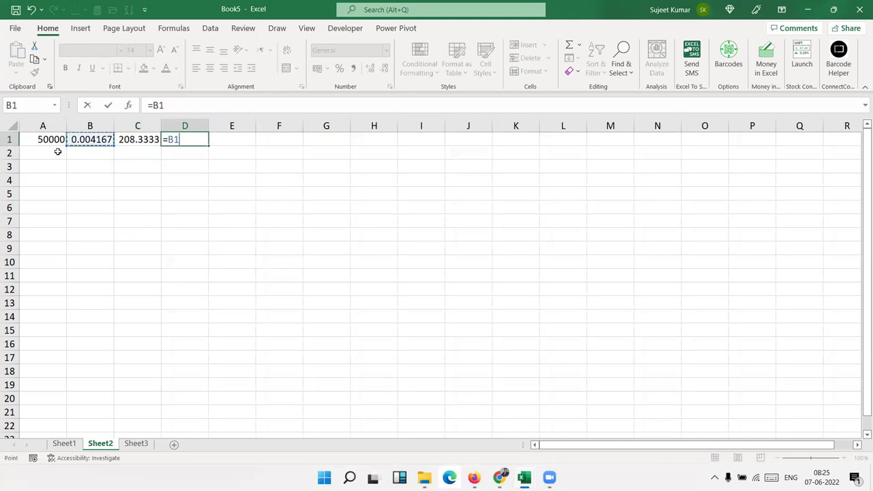
{"action": "key", "text": "Left"}
{"action": "type", "text": "+"}
{"action": "key", "text": "Left"}
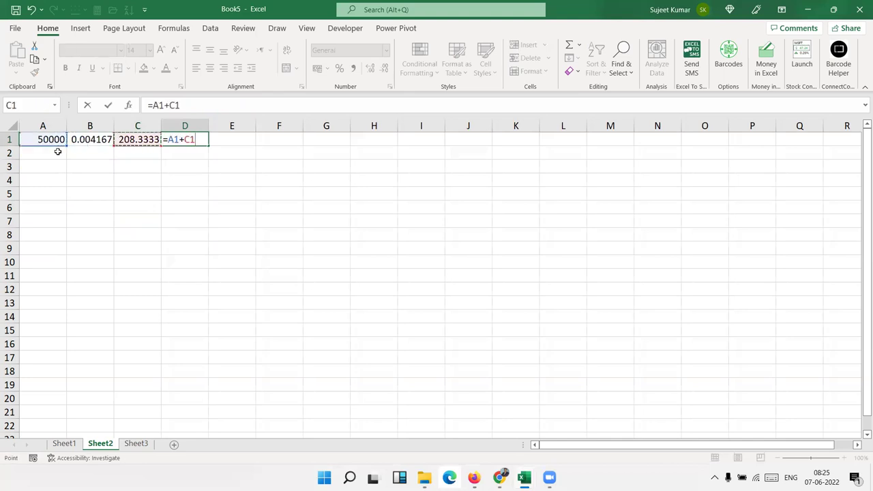
{"action": "key", "text": "Return"}
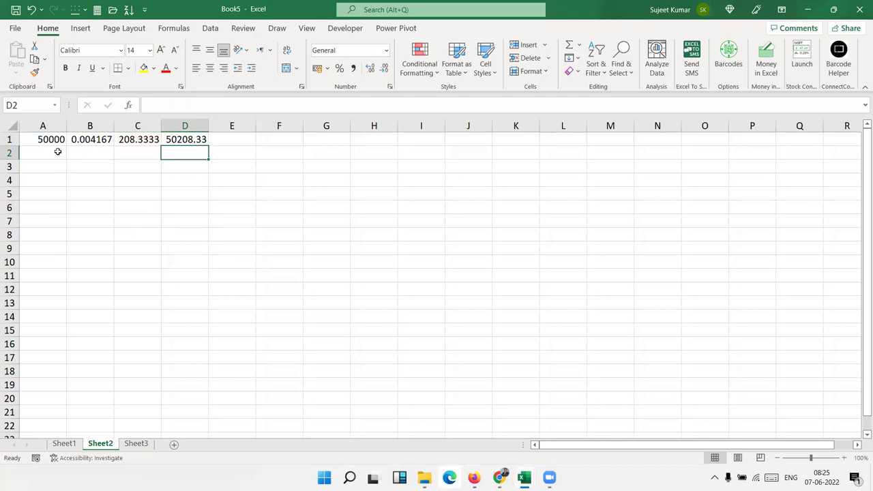
{"action": "key", "text": "Right"}
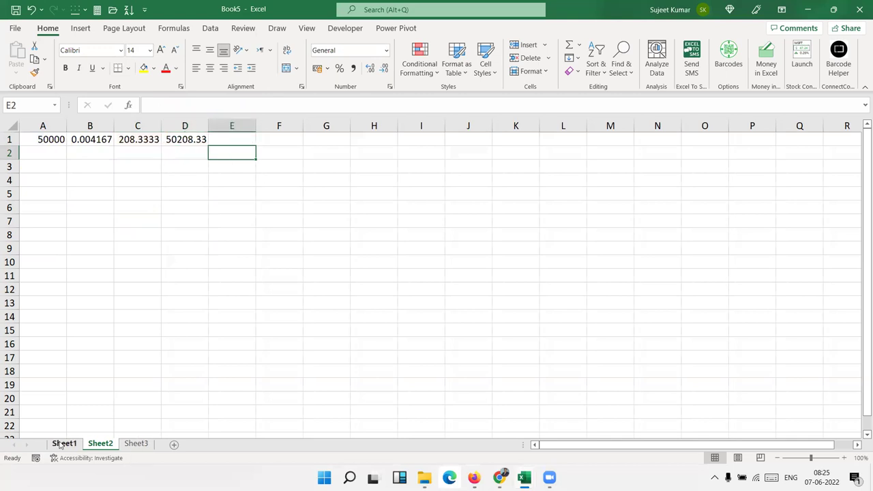
- Check the EMI on Sheet1, then enter payment 1498 in Sheet2's E1
{"action": "left_click", "coordinate": [62, 444]}
{"action": "left_click", "coordinate": [98, 444]}
{"action": "left_click", "coordinate": [227, 141]}
{"action": "type", "text": "1"}
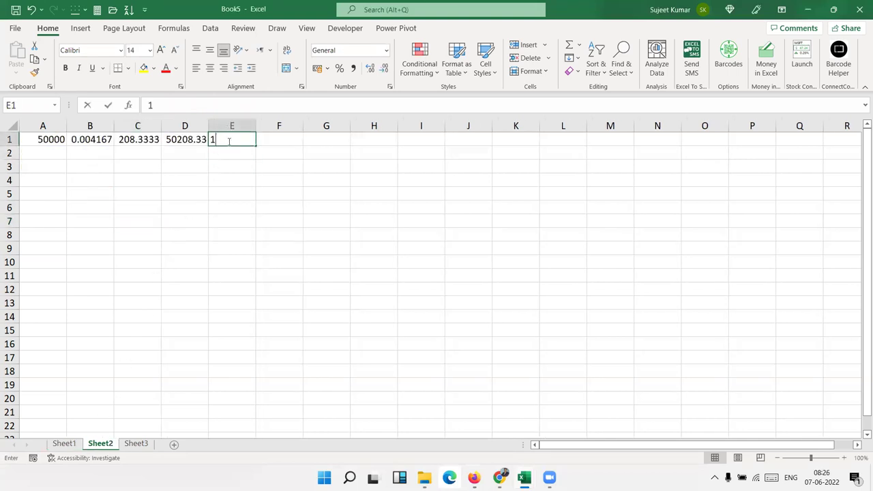
{"action": "type", "text": "498"}
{"action": "key", "text": "Return"}
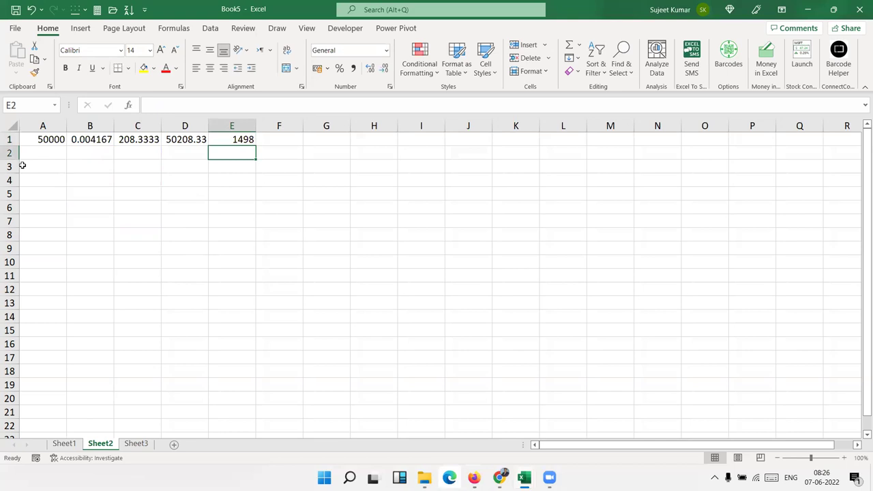
- Enter the next balance formula =D1-E1 in A2
{"action": "left_click", "coordinate": [41, 154]}
{"action": "type", "text": "="}
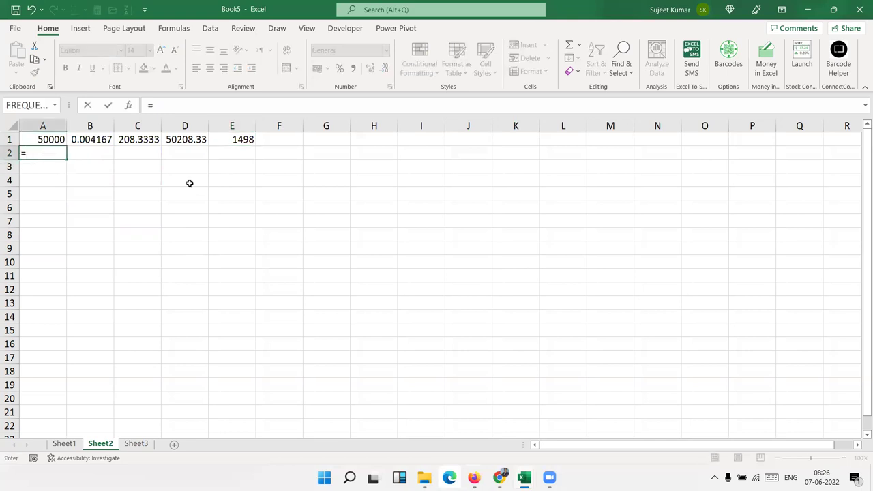
{"action": "left_click", "coordinate": [180, 139]}
{"action": "type", "text": "-"}
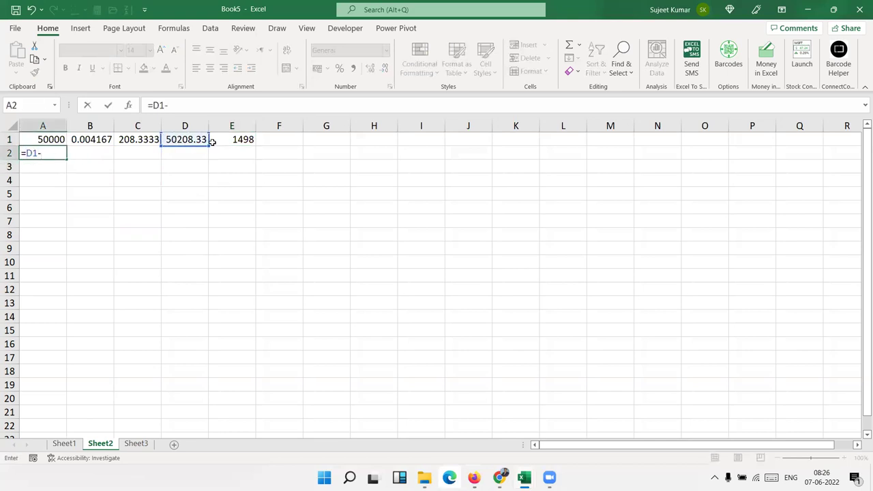
{"action": "left_click", "coordinate": [248, 137]}
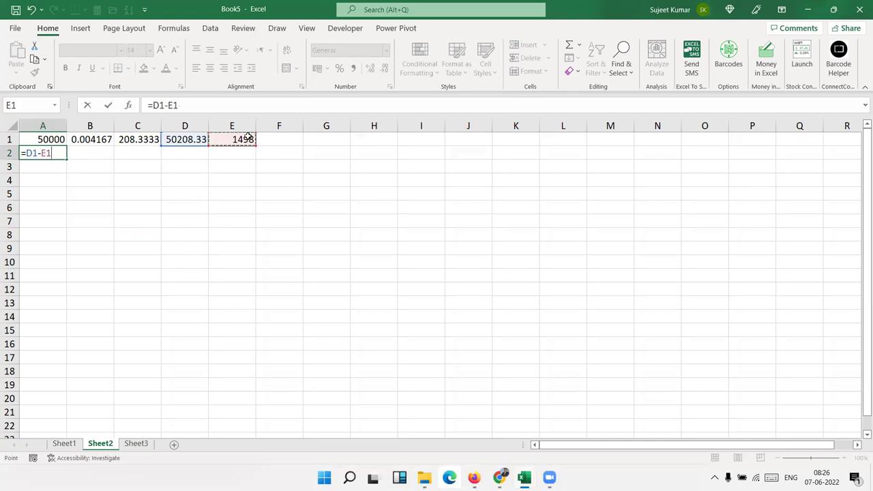
{"action": "key", "text": "Return"}
- Fill the row 1 formulas right into B2:E2 with Ctrl+R
{"action": "key", "text": "Up"}
{"action": "key", "text": "Right"}
{"action": "key", "text": "shift+Right"}
{"action": "key", "text": "shift+Right"}
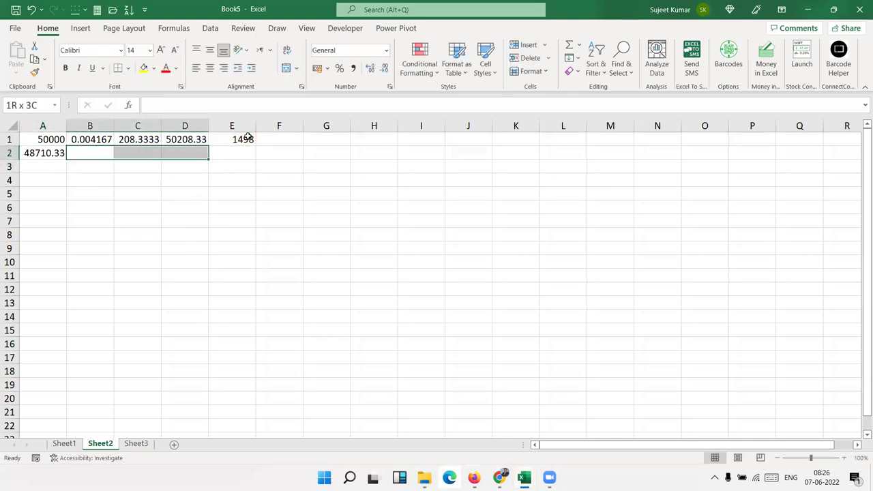
{"action": "key", "text": "shift+Right"}
{"action": "key", "text": "ctrl+r"}
- Fill the row 2 formulas down through row 36 with Ctrl+D
{"action": "key", "text": "Right"}
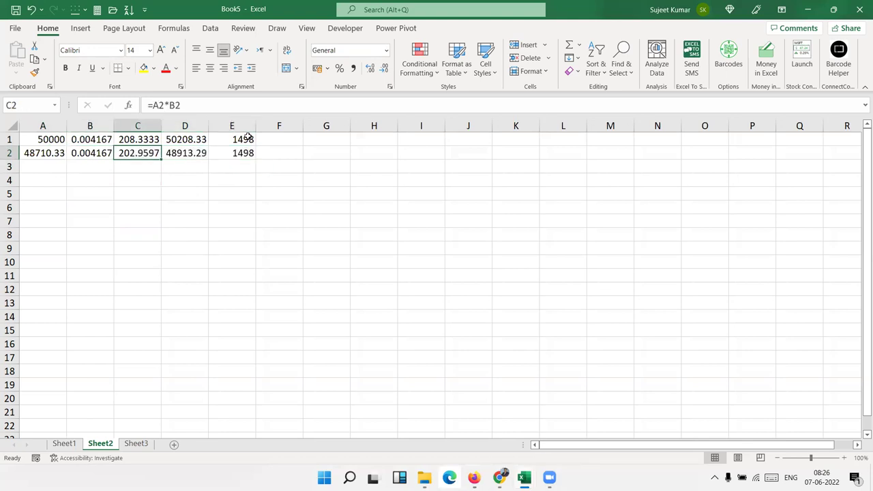
{"action": "key", "text": "Home"}
{"action": "key", "text": "shift+Right"}
{"action": "key", "text": "shift+Right"}
{"action": "key", "text": "shift+Right"}
{"action": "key", "text": "shift+Right"}
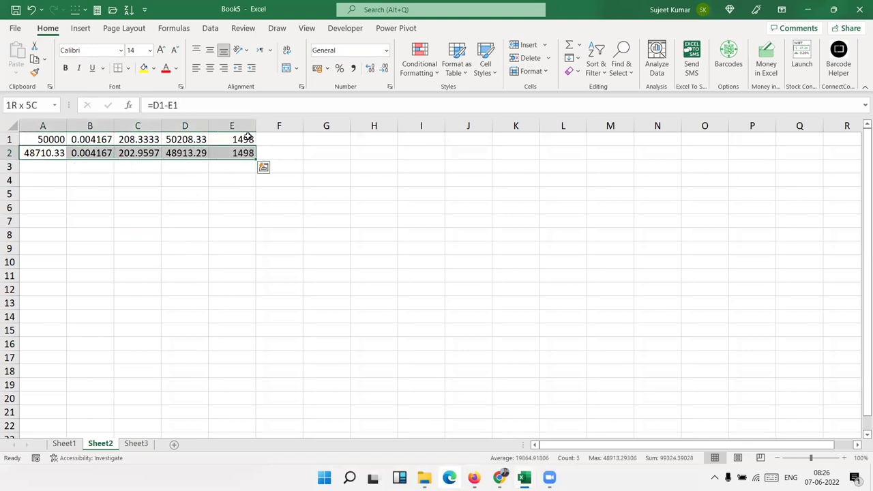
{"action": "key", "text": "shift+Down"}
{"action": "key", "text": "shift+Down"}
{"action": "key", "text": "shift+Down"}
{"action": "key", "text": "shift+Down"}
{"action": "key", "text": "shift+Down"}
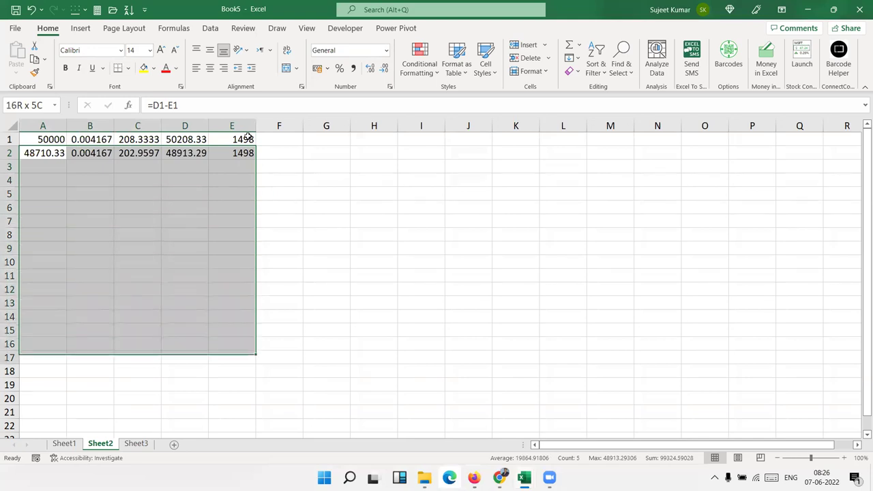
{"action": "key", "text": "shift+Down"}
{"action": "key", "text": "shift+Down"}
{"action": "key", "text": "shift+Down"}
{"action": "key", "text": "shift+Down"}
{"action": "key", "text": "shift+Down"}
{"action": "key", "text": "shift+Down"}
{"action": "key", "text": "shift+Down"}
{"action": "key", "text": "shift+Down"}
{"action": "key", "text": "ctrl+d"}
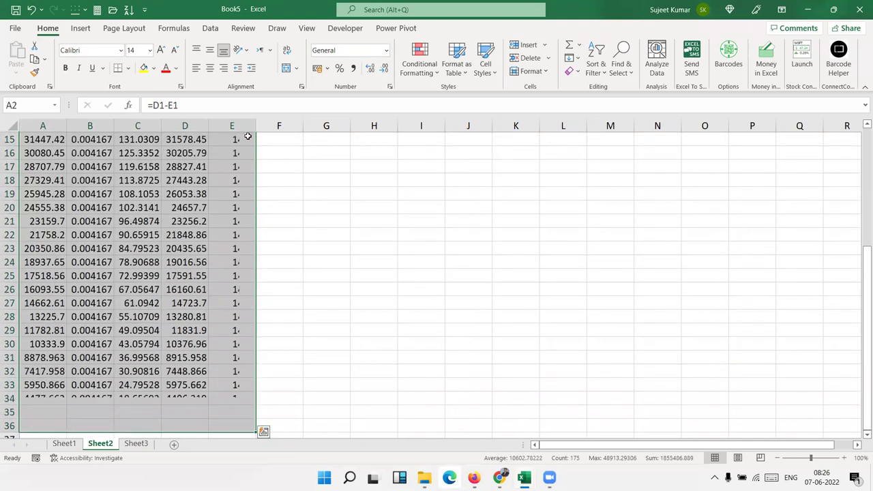
- Inspect the row 36 formulas, ending with balance 1519.115
{"action": "key", "text": "ctrl+Down"}
{"action": "key", "text": "Down"}
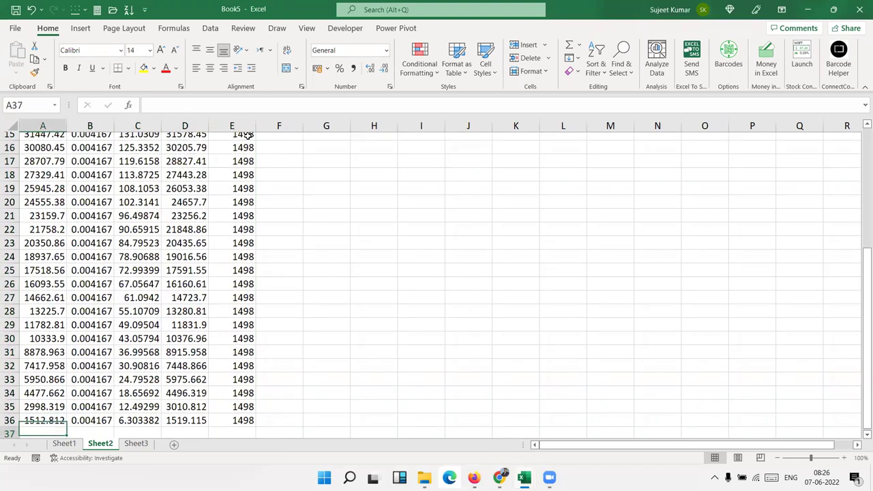
{"action": "key", "text": "Up"}
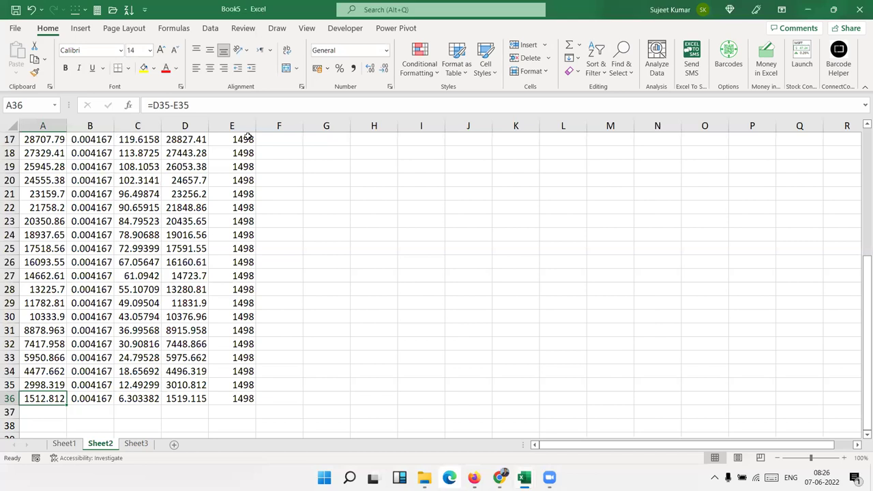
{"action": "key", "text": "Right"}
{"action": "key", "text": "Right"}
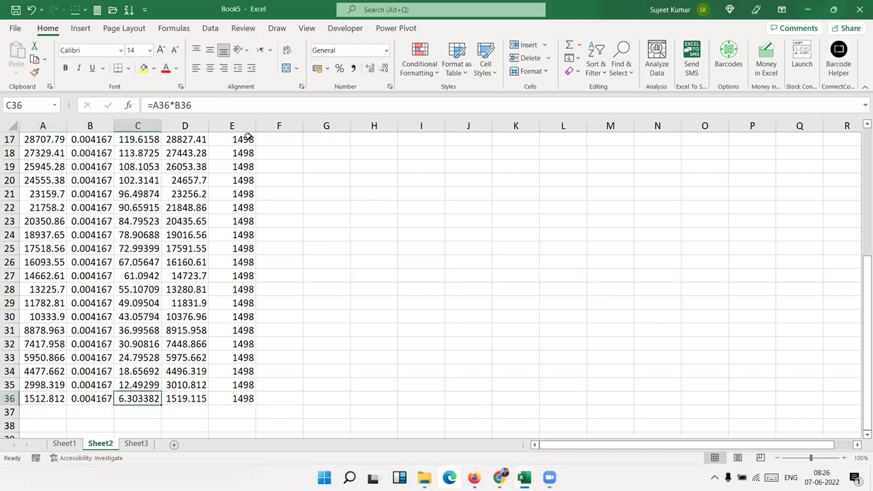
{"action": "key", "text": "Right"}
{"action": "key", "text": "Right"}
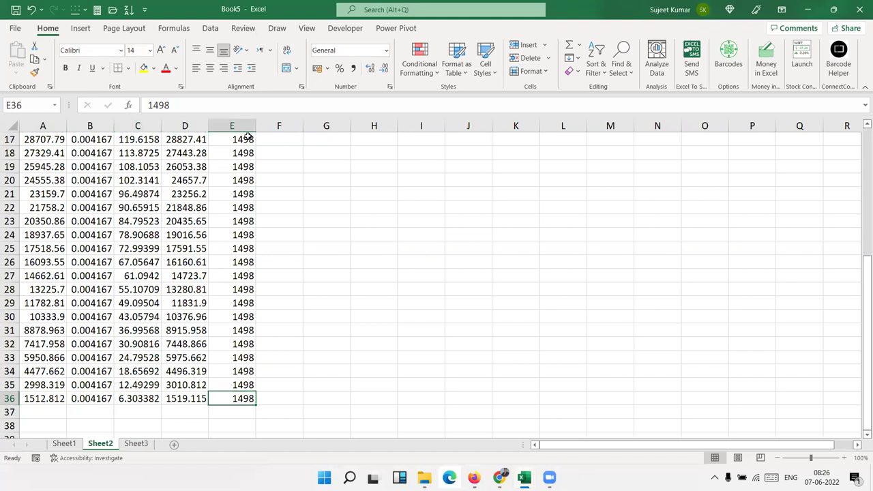
{"action": "key", "text": "Left"}
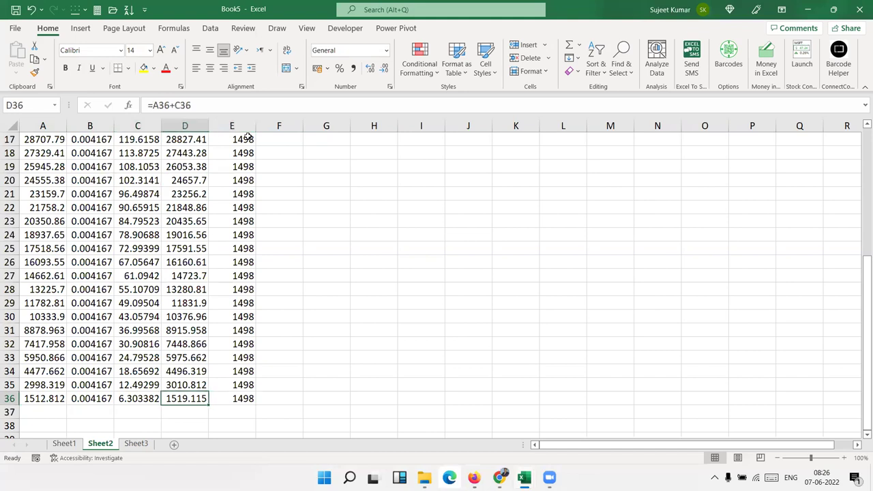
{"action": "key", "text": "Right"}
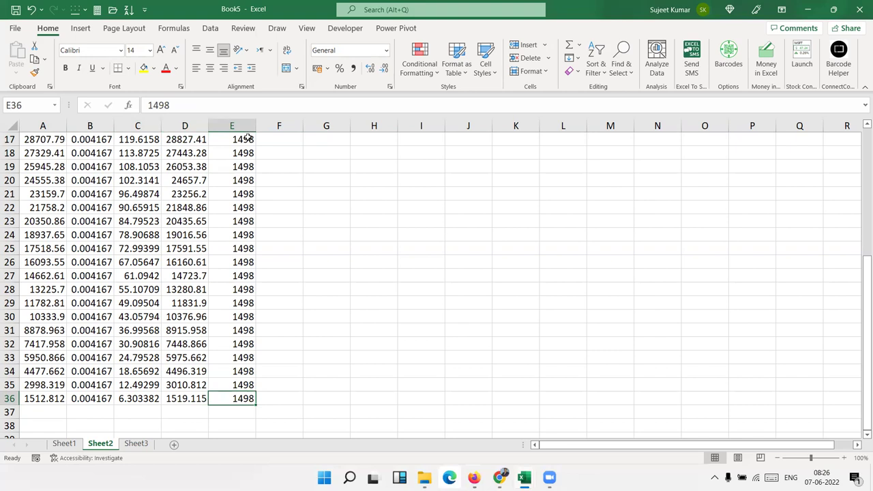
- Check the EMI result on Sheet1, then review the top of the Sheet2 schedule
{"action": "left_click", "coordinate": [71, 447]}
{"action": "key", "text": "Up"}
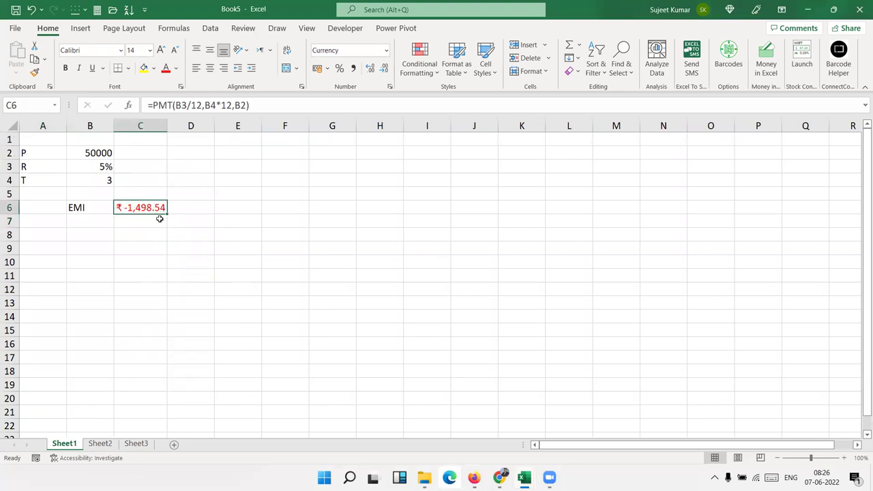
{"action": "left_click", "coordinate": [96, 448]}
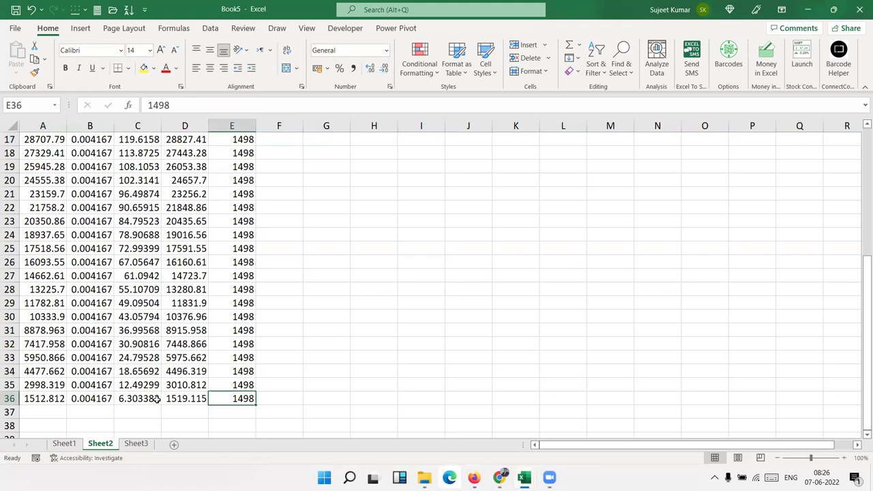
{"action": "scroll", "coordinate": [223, 322], "scroll_direction": "up", "scroll_amount": 2}
{"action": "scroll", "coordinate": [224, 322], "scroll_direction": "up", "scroll_amount": 4}
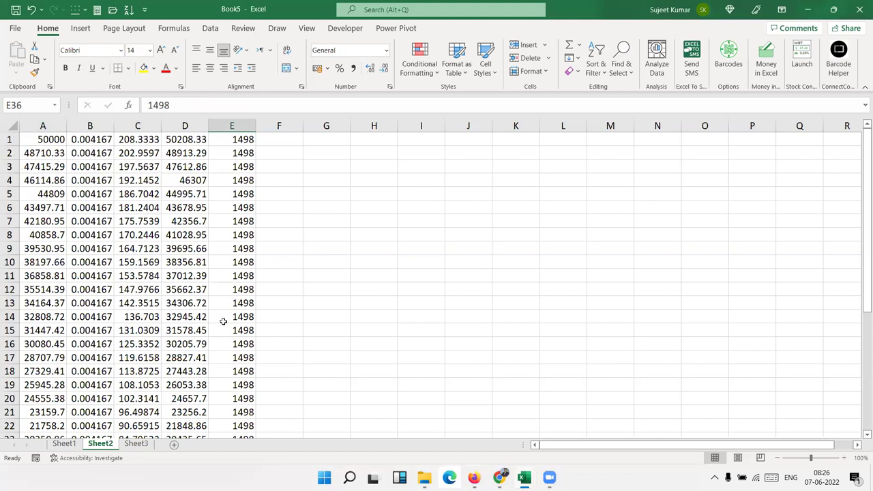
- Return to Sheet1 and move from the EMI result toward row 9
{"action": "left_click", "coordinate": [71, 447]}
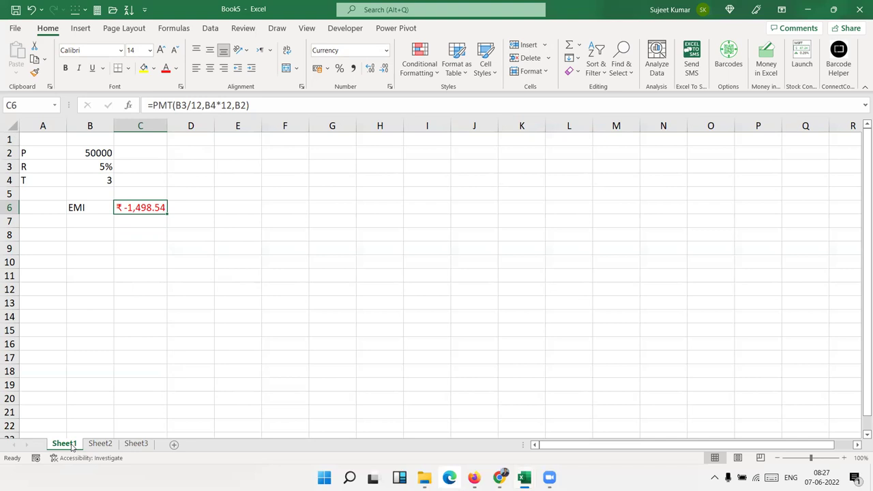
{"action": "key", "text": "Down"}
{"action": "key", "text": "Up"}
{"action": "key", "text": "Left"}
{"action": "key", "text": "Down"}
{"action": "key", "text": "Down"}
{"action": "key", "text": "Down"}
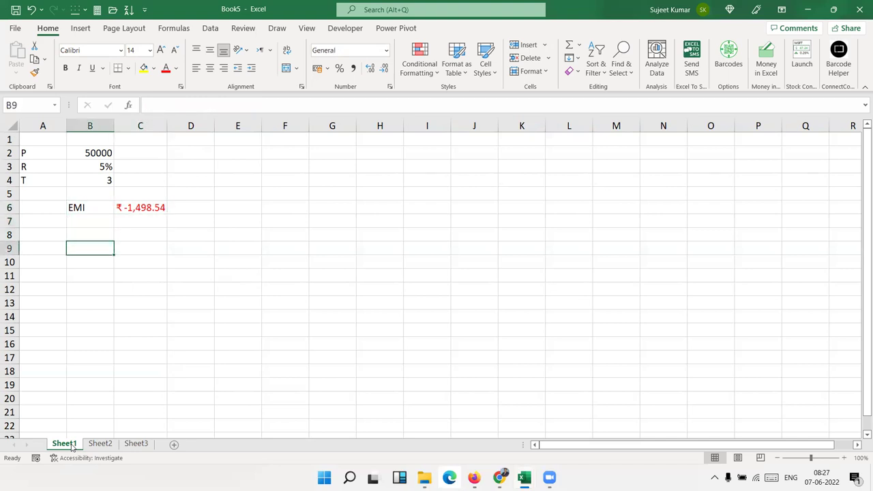
{"action": "key", "text": "Left"}
{"action": "key", "text": "Up"}
{"action": "key", "text": "Up"}
{"action": "key", "text": "Down"}
{"action": "key", "text": "Down"}
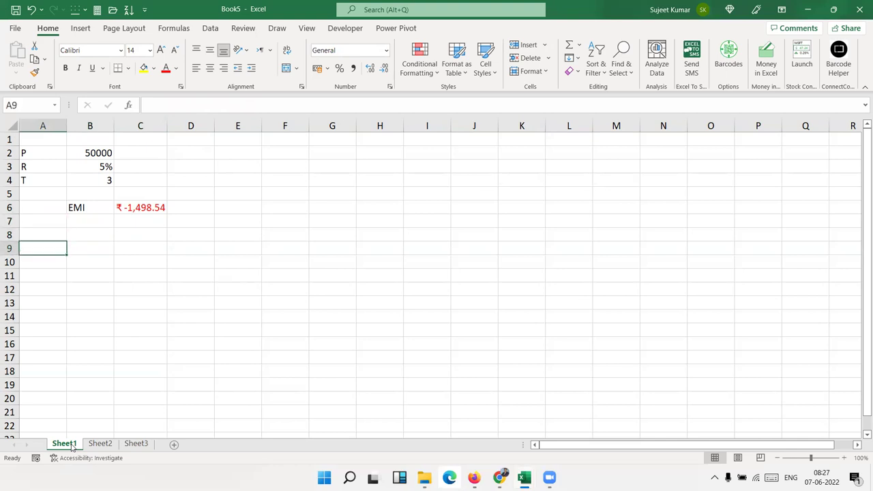
{"action": "key", "text": "Up"}
{"action": "key", "text": "Up"}
{"action": "key", "text": "Up"}
{"action": "key", "text": "Right"}
{"action": "key", "text": "Right"}
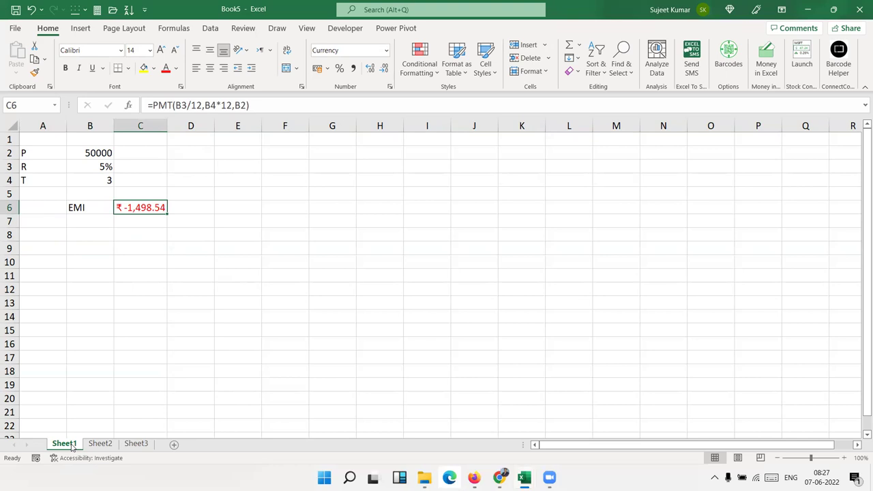
{"action": "key", "text": "Down"}
{"action": "key", "text": "Down"}
{"action": "key", "text": "Down"}
- Enter the label Fv in A9 with 50000 in B9
{"action": "key", "text": "Left"}
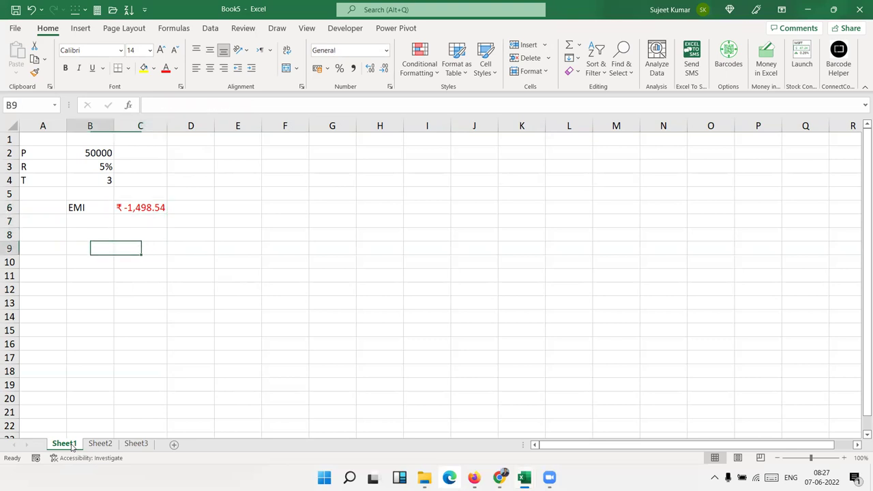
{"action": "key", "text": "Left"}
{"action": "type", "text": "Fv"}
{"action": "key", "text": "Tab"}
{"action": "type", "text": "50000"}
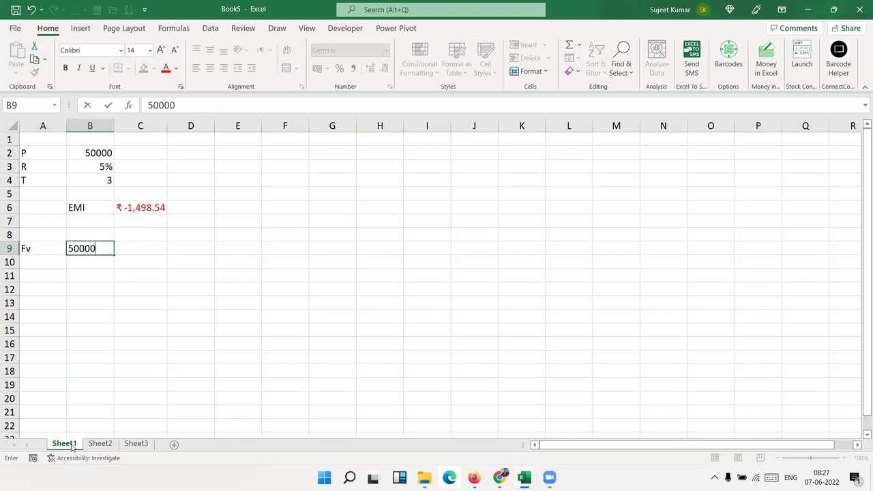
{"action": "key", "text": "Return"}
- Add R = 5% in row 10 and T = 3 in row 11
{"action": "type", "text": "R"}
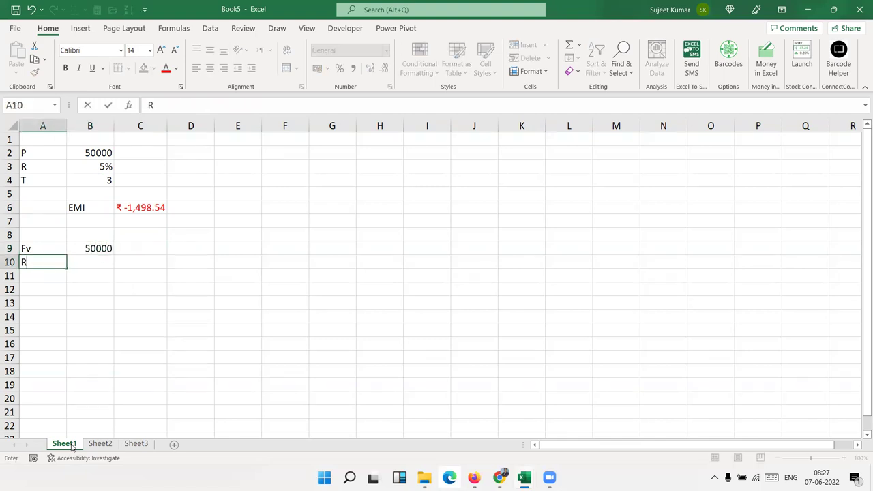
{"action": "key", "text": "Tab"}
{"action": "type", "text": "5%"}
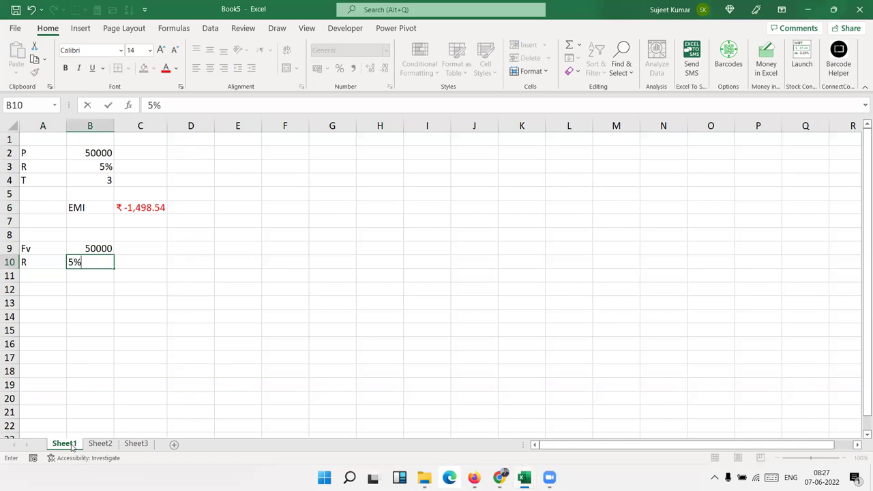
{"action": "key", "text": "Return"}
{"action": "type", "text": "T"}
{"action": "key", "text": "Tab"}
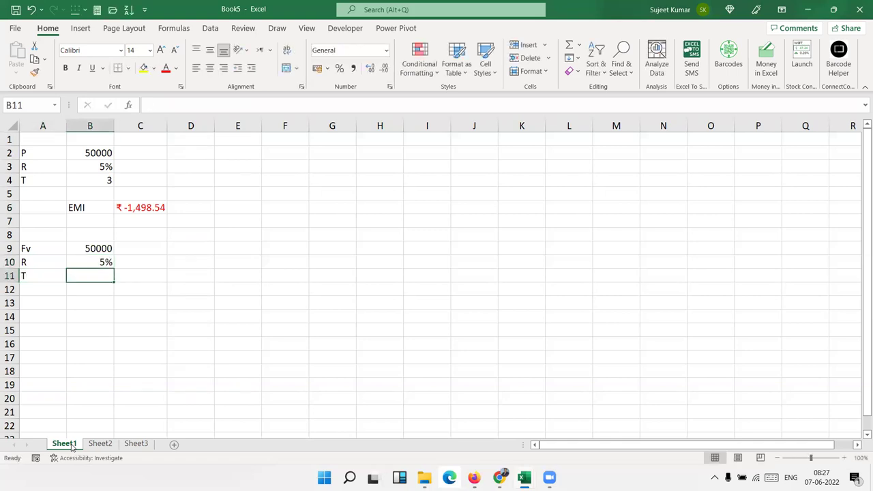
{"action": "type", "text": "3"}
{"action": "key", "text": "Return"}
{"action": "key", "text": "Right"}
{"action": "key", "text": "Right"}
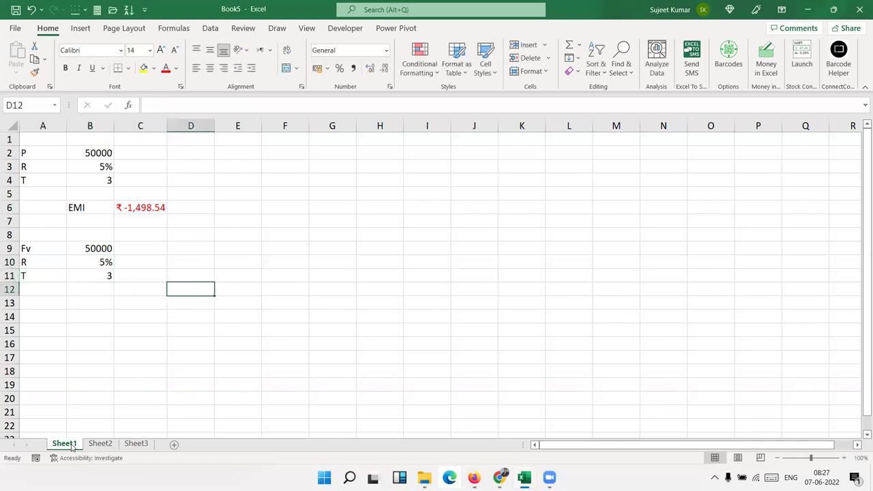
{"action": "key", "text": "Down"}
{"action": "key", "text": "Left"}
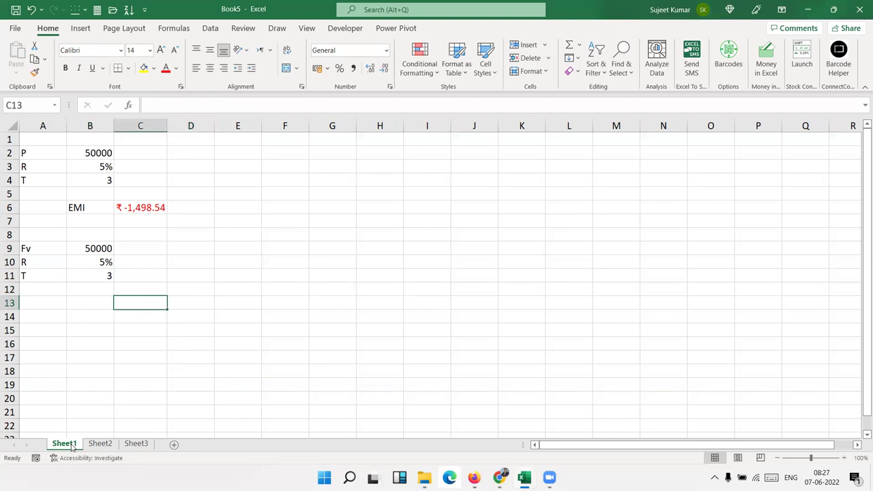
- Enter =PMT(B10/12,B11*12,,B9) in C13, returning ₹ -1,290.21
{"action": "type", "text": "=pmt("}
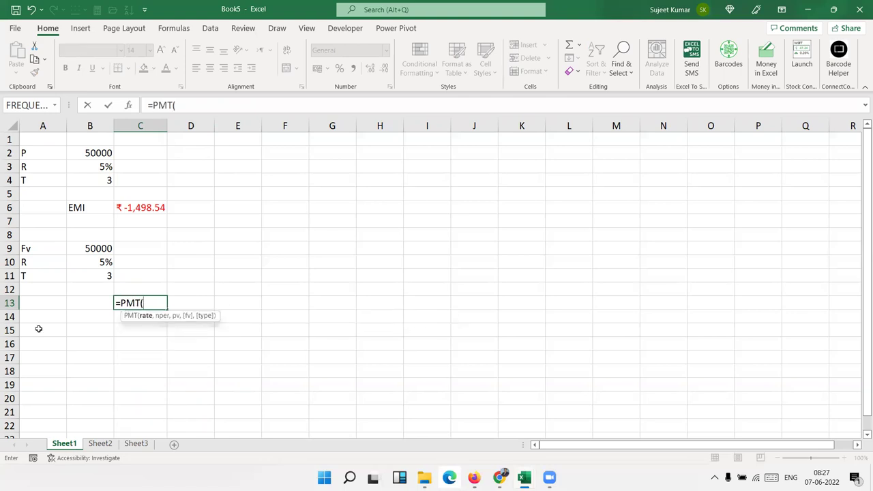
{"action": "left_click", "coordinate": [82, 262]}
{"action": "type", "text": "/12,"}
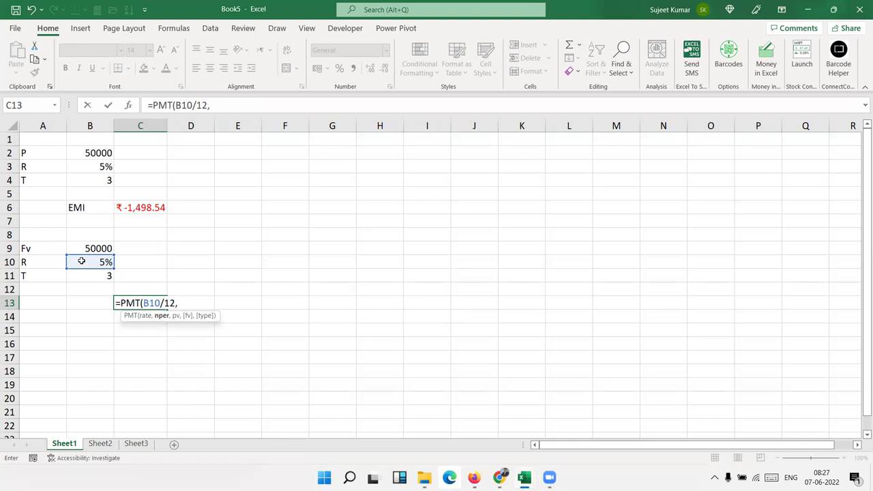
{"action": "left_click", "coordinate": [82, 277]}
{"action": "type", "text": "*"}
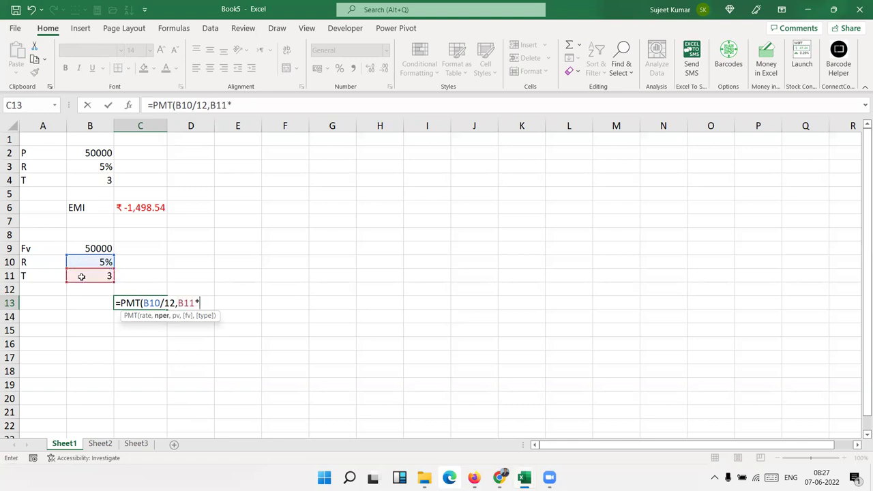
{"action": "type", "text": "12,"}
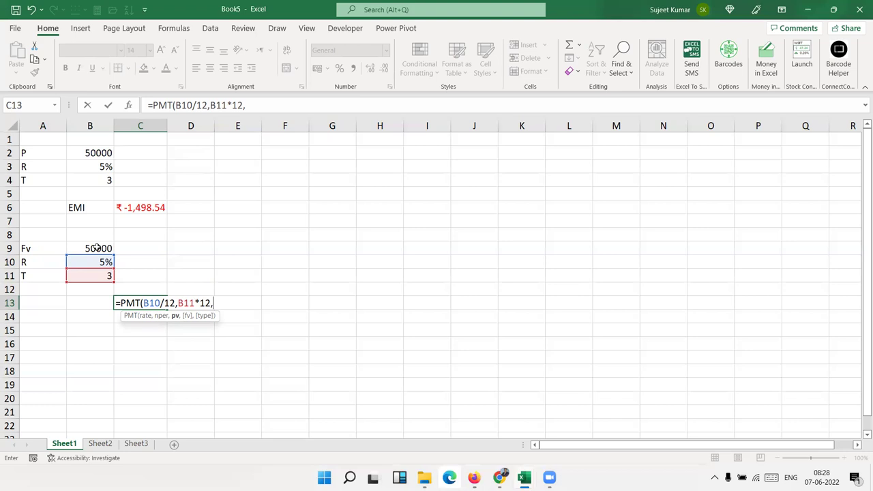
{"action": "type", "text": ","}
{"action": "left_click", "coordinate": [97, 248]}
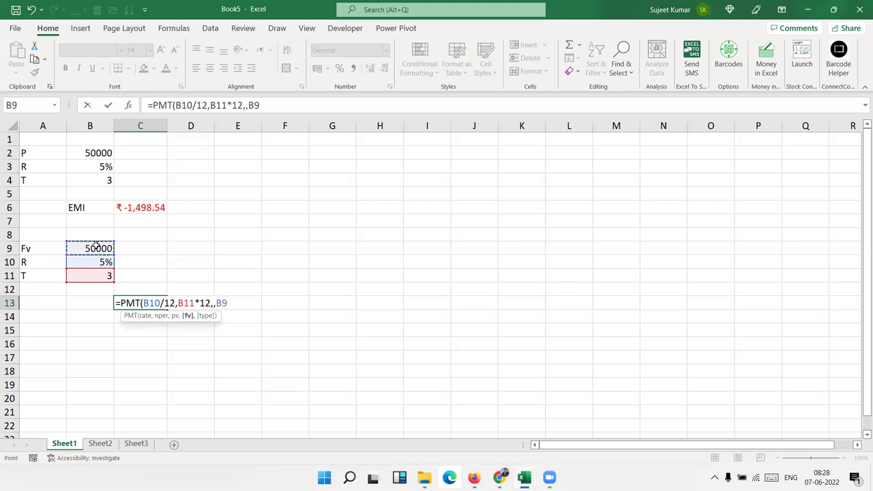
{"action": "key", "text": "Return"}
{"action": "key", "text": "Up"}
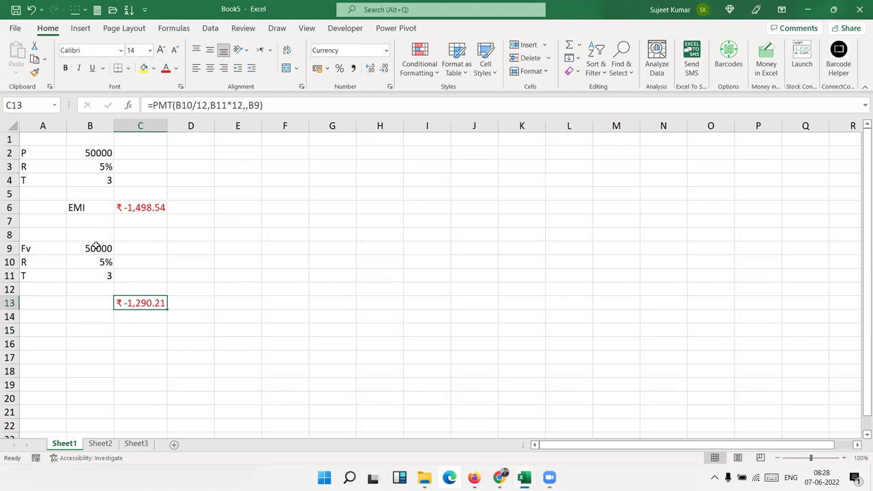
{"action": "key", "text": "Down"}
{"action": "key", "text": "Down"}
{"action": "key", "text": "Down"}
{"action": "key", "text": "Down"}
{"action": "key", "text": "Left"}
{"action": "key", "text": "Left"}
{"action": "key", "text": "Down"}
{"action": "key", "text": "Down"}
{"action": "key", "text": "Down"}
{"action": "key", "text": "Down"}
{"action": "key", "text": "Down"}
{"action": "key", "text": "Down"}
{"action": "key", "text": "Down"}
{"action": "key", "text": "Down"}
{"action": "key", "text": "Down"}
{"action": "key", "text": "Down"}
{"action": "key", "text": "Down"}
{"action": "key", "text": "Down"}
{"action": "key", "text": "Down"}
{"action": "key", "text": "Down"}
{"action": "key", "text": "Down"}
{"action": "key", "text": "Down"}
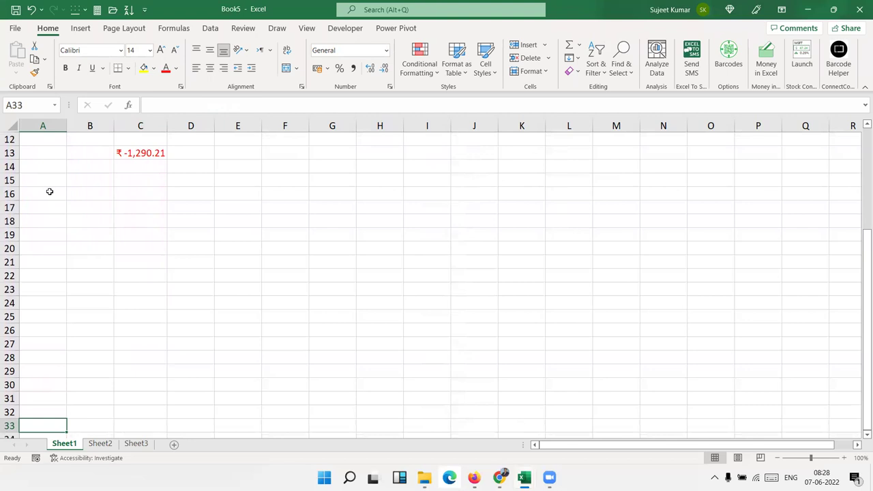
- Enter the label EMI in A15 with 5000 in B15
{"action": "left_click", "coordinate": [51, 182]}
{"action": "scroll", "coordinate": [59, 187], "scroll_direction": "up", "scroll_amount": 4}
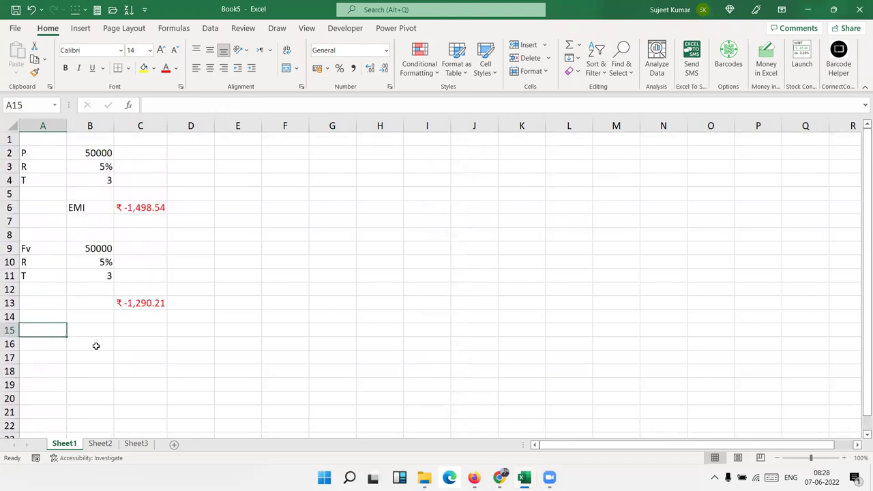
{"action": "type", "text": "EMI"}
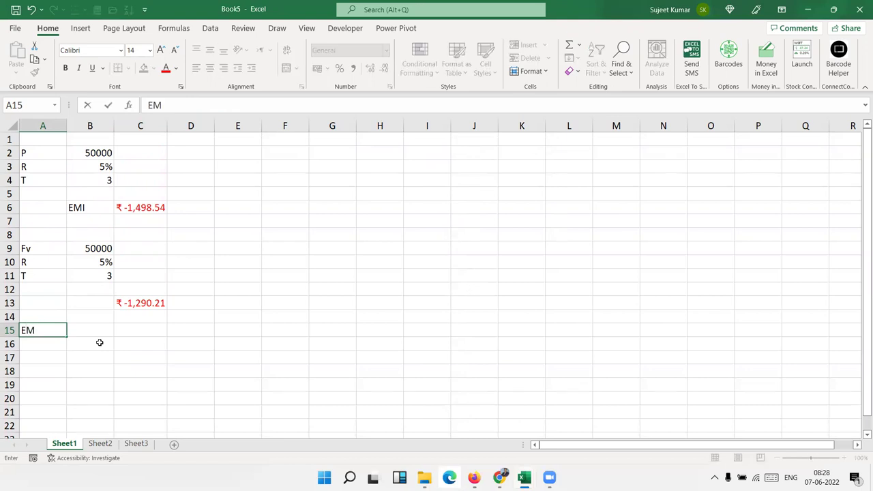
{"action": "key", "text": "Tab"}
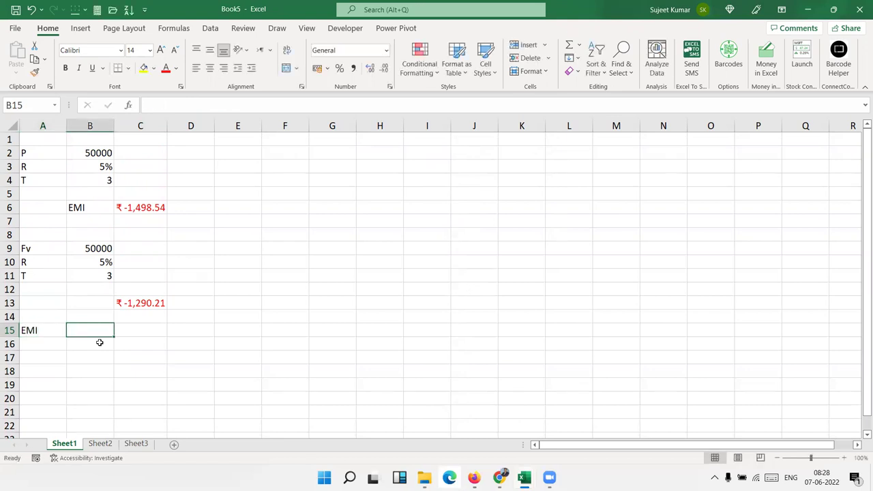
{"action": "type", "text": "50000"}
{"action": "key", "text": "BackSpace"}
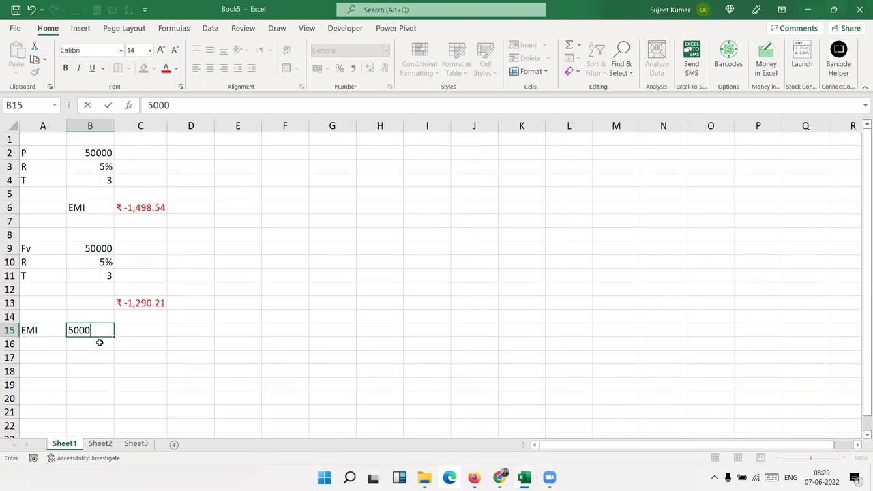
{"action": "key", "text": "Return"}
{"action": "key", "text": "Up"}
{"action": "key", "text": "Right"}
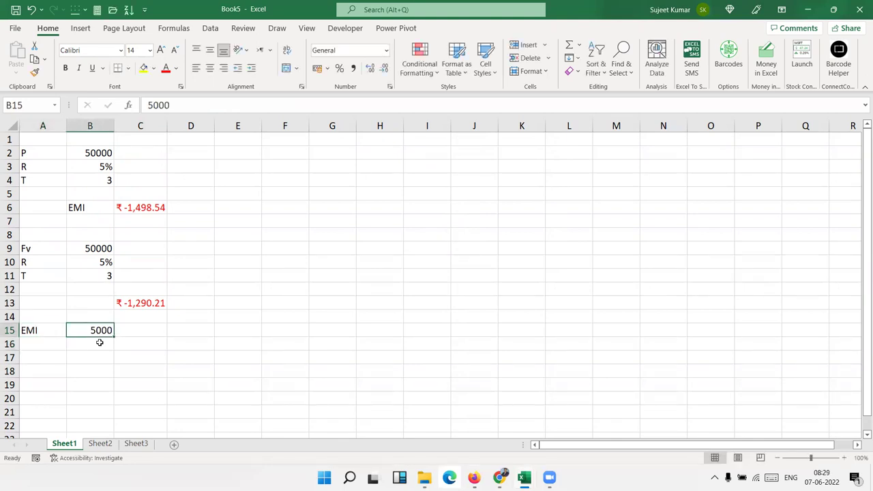
{"action": "key", "text": "Down"}
{"action": "key", "text": "Down"}
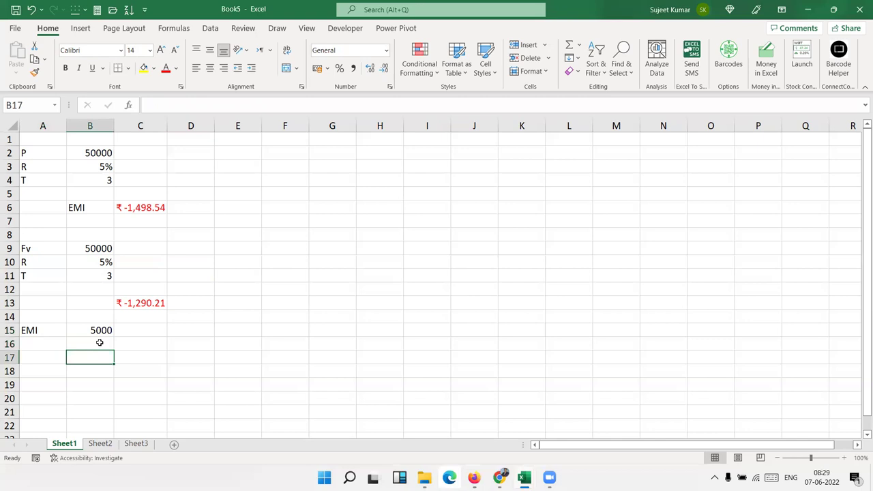
- Add R with 5% in row 16 and T with 5 in row 17
{"action": "key", "text": "Up"}
{"action": "key", "text": "Up"}
{"action": "key", "text": "Down"}
{"action": "key", "text": "Left"}
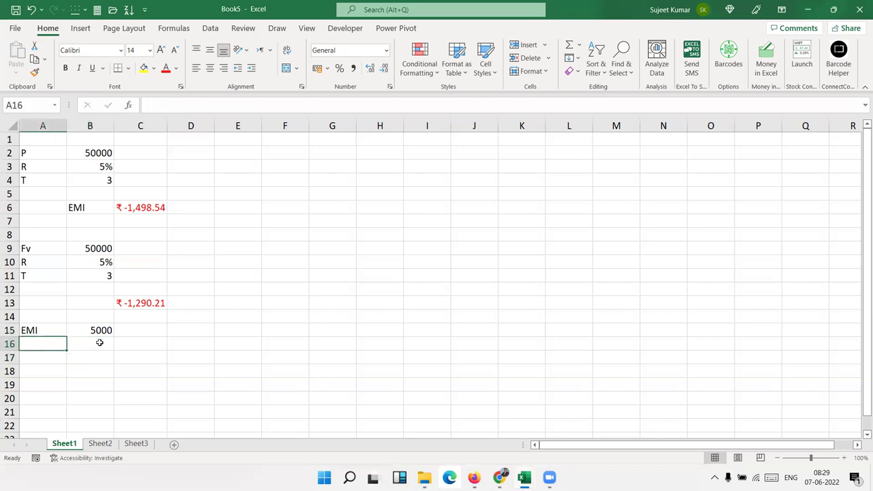
{"action": "type", "text": "R"}
{"action": "key", "text": "Tab"}
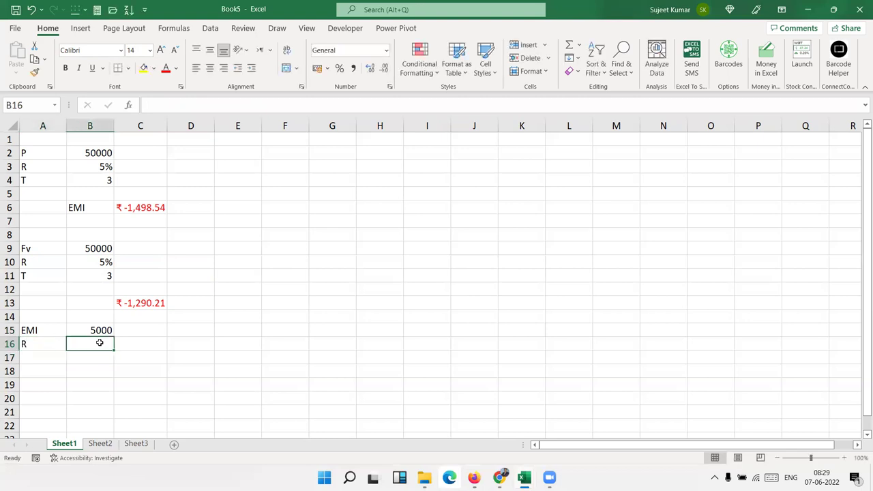
{"action": "type", "text": "5"}
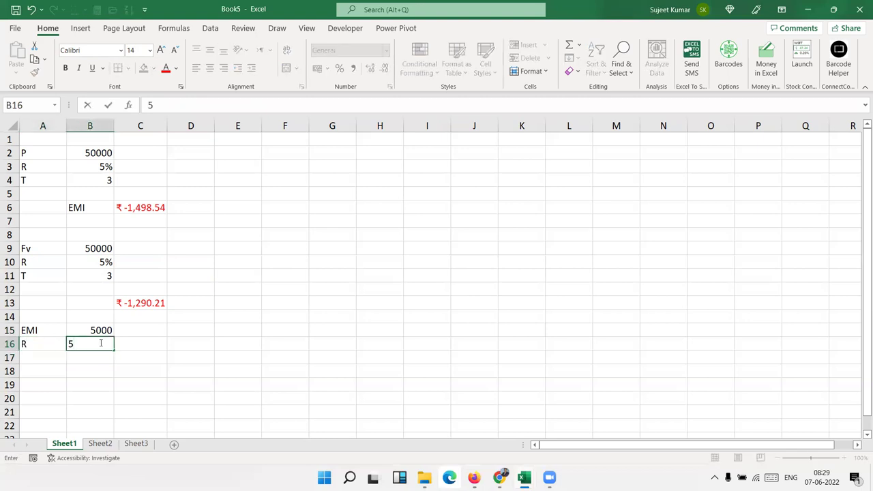
{"action": "type", "text": "%"}
{"action": "key", "text": "Return"}
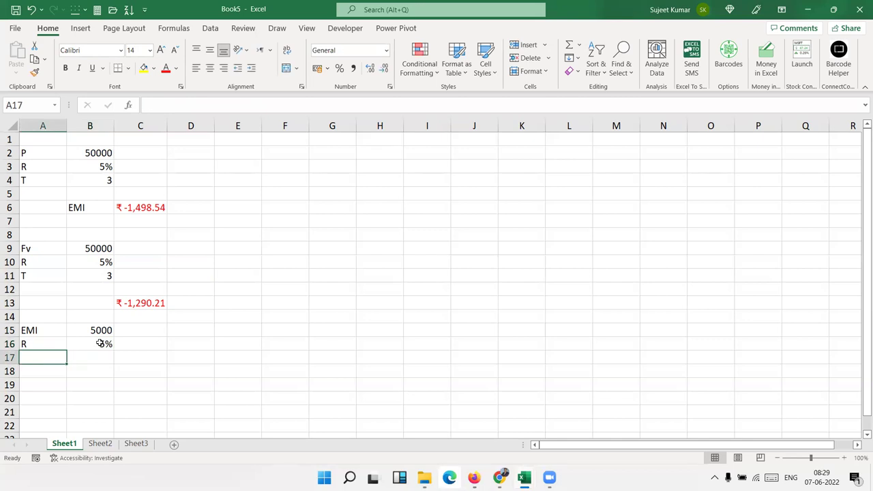
{"action": "type", "text": "T"}
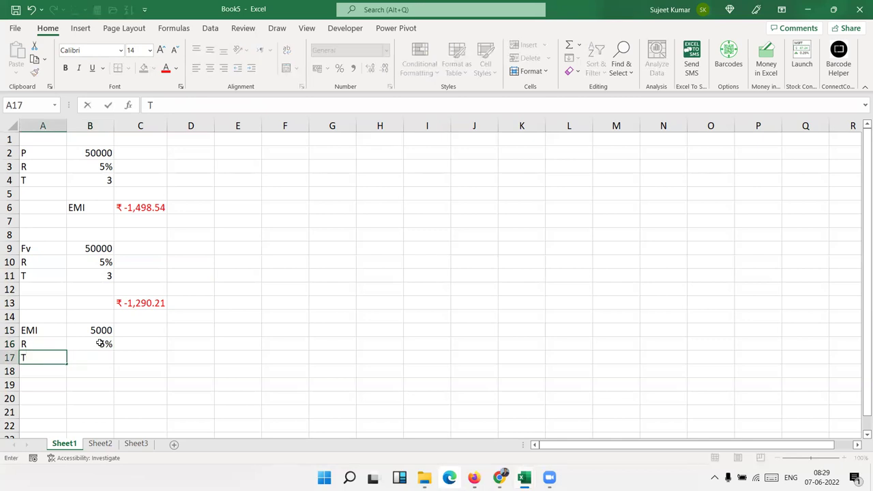
{"action": "key", "text": "Tab"}
{"action": "type", "text": "5"}
{"action": "key", "text": "Return"}
{"action": "key", "text": "Return"}
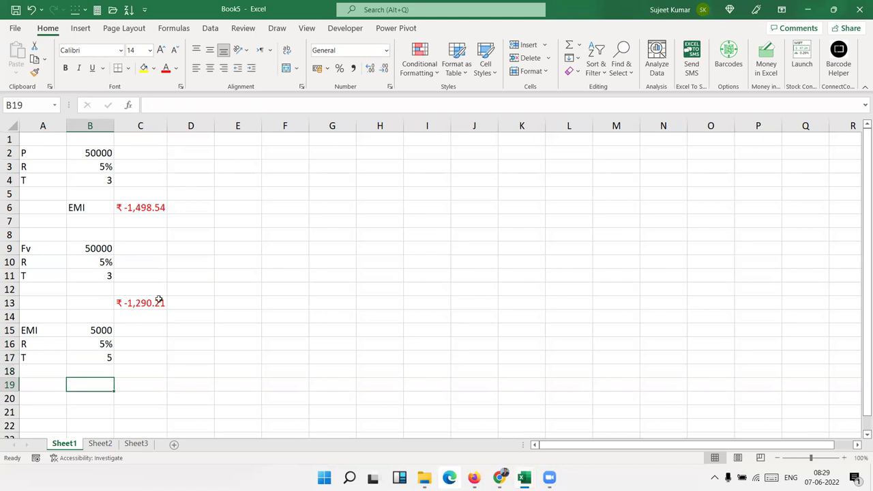
- Enter =FV(B16/12,B17*12,B15) in C18, giving ₹ -3,40,030.41
{"action": "left_click", "coordinate": [127, 375]}
{"action": "type", "text": "="}
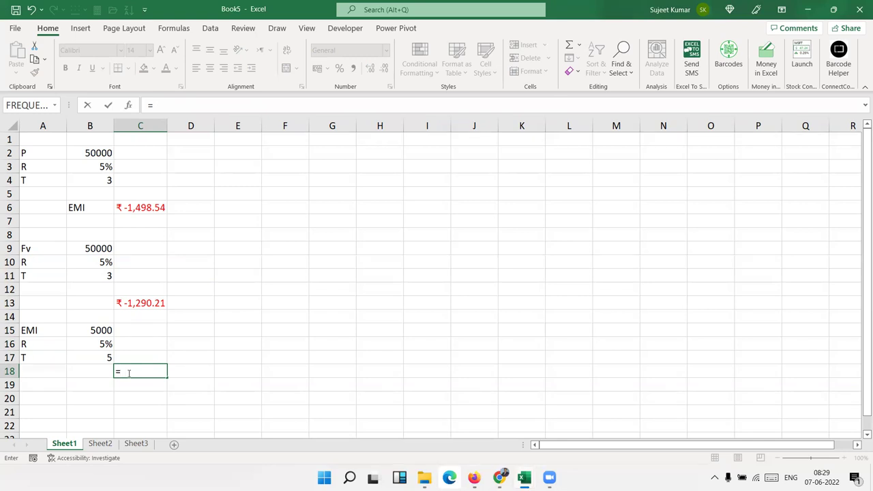
{"action": "type", "text": "fv"}
{"action": "key", "text": "Tab"}
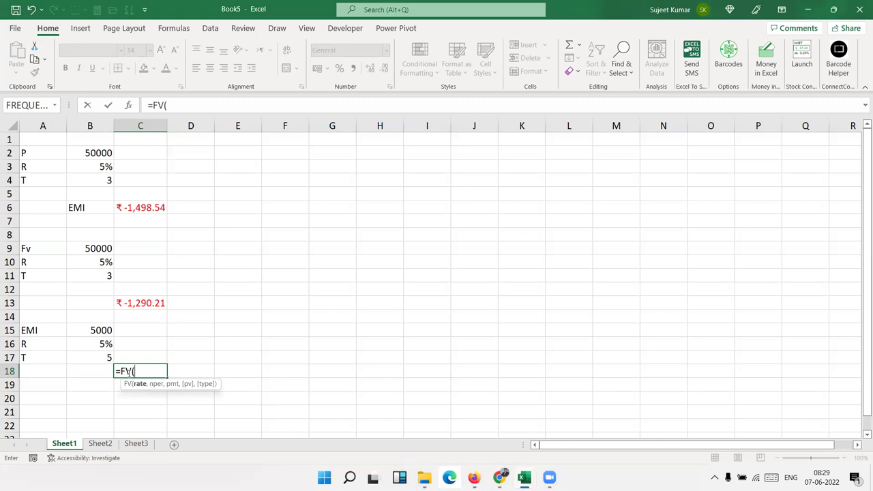
{"action": "key", "text": "Up"}
{"action": "key", "text": "Up"}
{"action": "key", "text": "Left"}
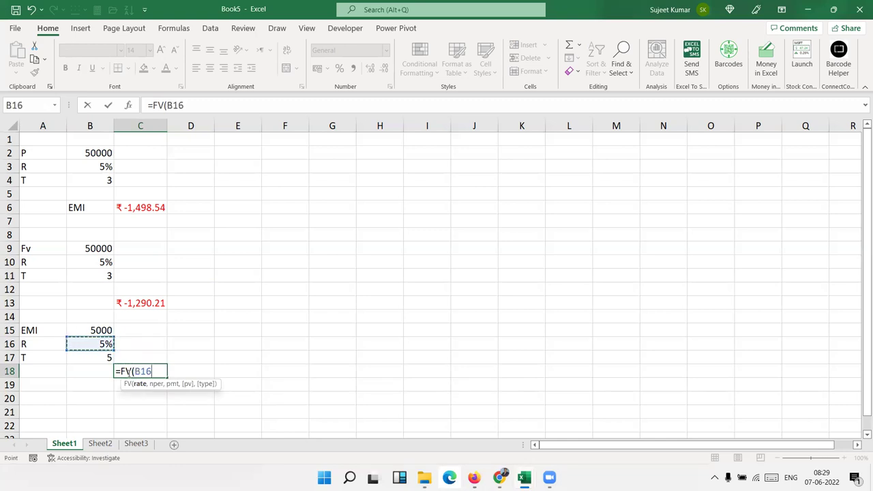
{"action": "type", "text": "/12,"}
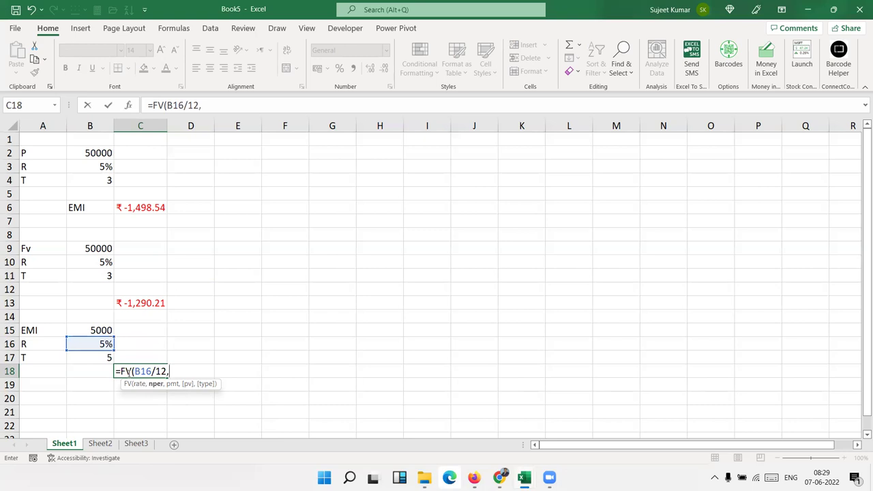
{"action": "key", "text": "Up"}
{"action": "key", "text": "Left"}
{"action": "type", "text": "*12,"}
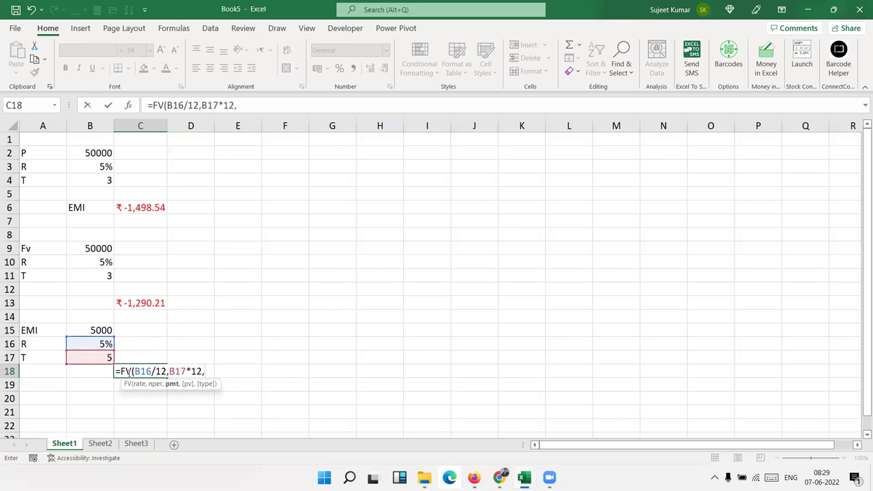
{"action": "key", "text": "Up"}
{"action": "key", "text": "Up"}
{"action": "key", "text": "Up"}
{"action": "key", "text": "Left"}
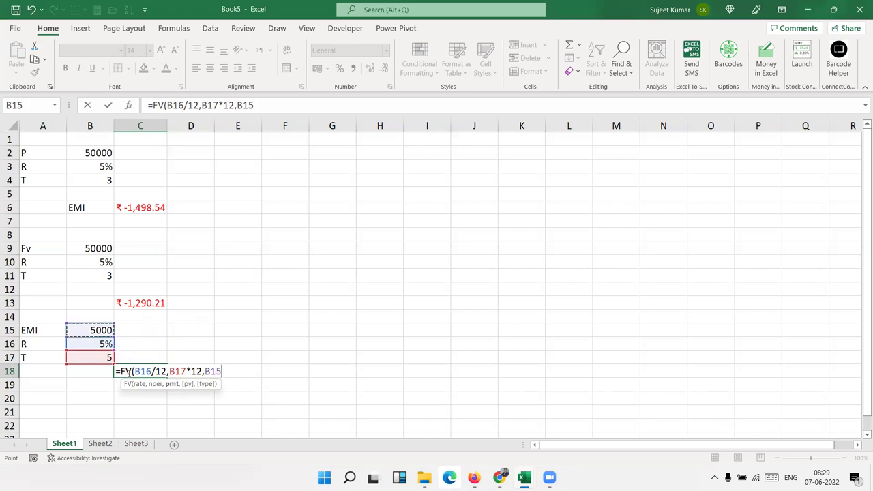
{"action": "key", "text": "Return"}
{"action": "left_click", "coordinate": [127, 374]}
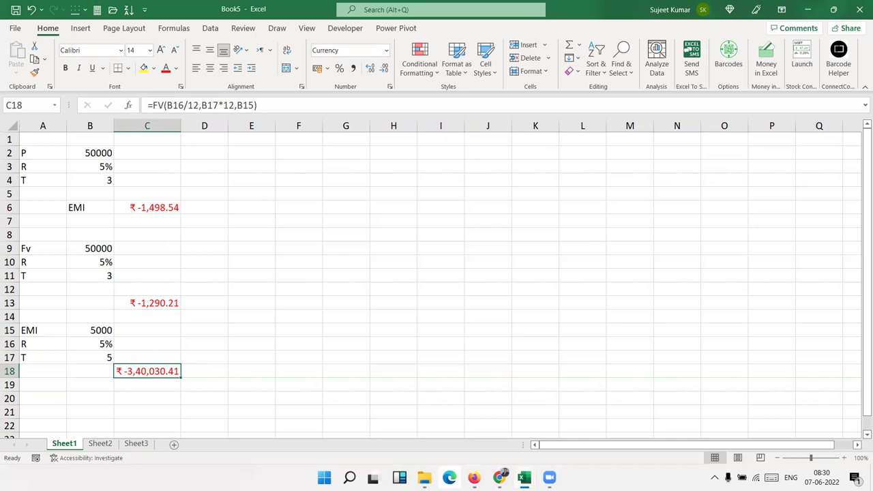
- Enter =B15*60 in C15 so it shows the 300000 total of 60 payments
{"action": "key", "text": "Up"}
{"action": "key", "text": "Up"}
{"action": "key", "text": "Up"}
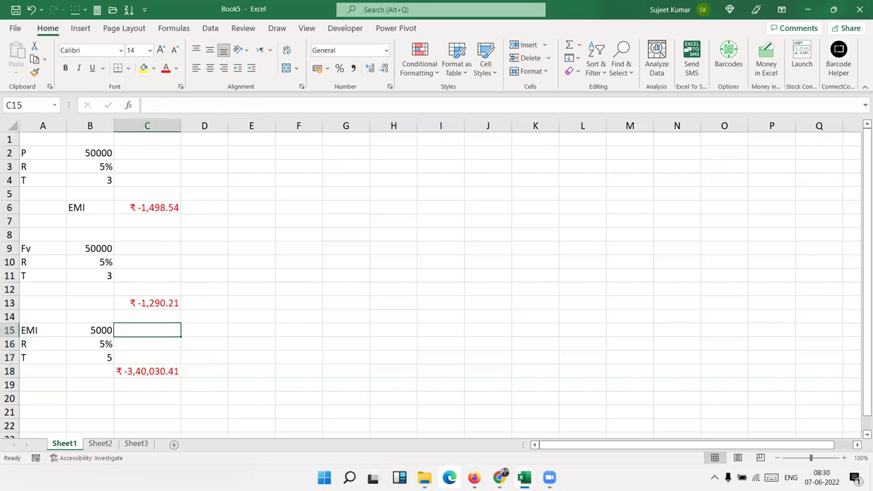
{"action": "type", "text": "="}
{"action": "key", "text": "Left"}
{"action": "type", "text": "*30"}
{"action": "key", "text": "BackSpace"}
{"action": "key", "text": "BackSpace"}
{"action": "type", "text": "60"}
{"action": "key", "text": "Return"}
{"action": "key", "text": "Up"}
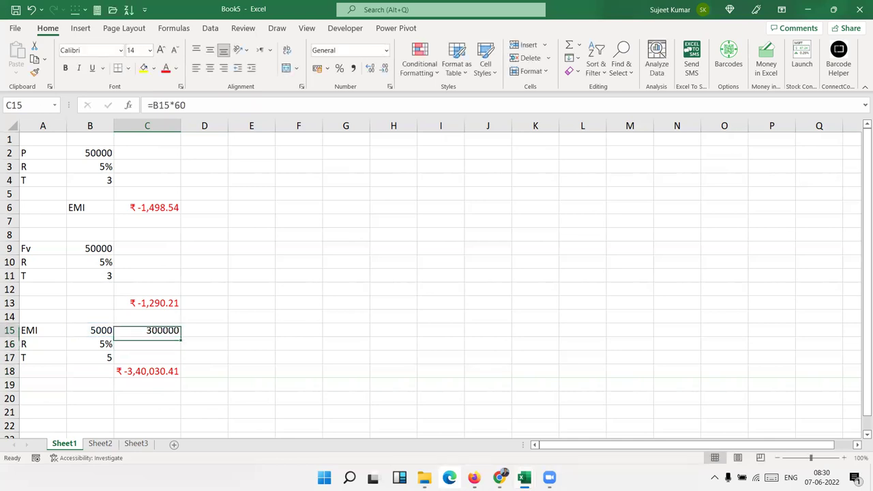
{"action": "key", "text": "Down"}
{"action": "key", "text": "Up"}
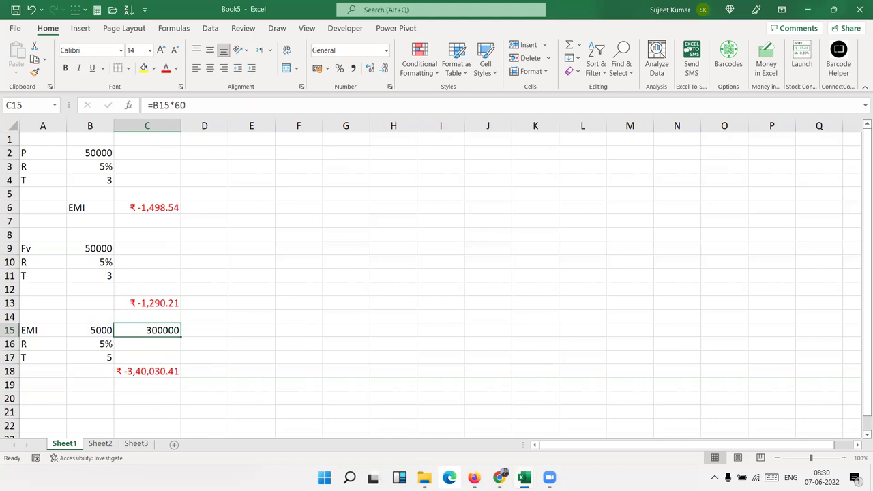
{"action": "key", "text": "Down"}
{"action": "key", "text": "Down"}
{"action": "key", "text": "Down"}
{"action": "key", "text": "Down"}
{"action": "key", "text": "Down"}
{"action": "key", "text": "Down"}
{"action": "key", "text": "Left"}
{"action": "key", "text": "Left"}
{"action": "key", "text": "Down"}
{"action": "key", "text": "Down"}
{"action": "key", "text": "Down"}
{"action": "key", "text": "Down"}
{"action": "key", "text": "Down"}
{"action": "key", "text": "Down"}
{"action": "key", "text": "Down"}
{"action": "key", "text": "Down"}
{"action": "key", "text": "Down"}
{"action": "key", "text": "Down"}
{"action": "key", "text": "Down"}
{"action": "key", "text": "Down"}
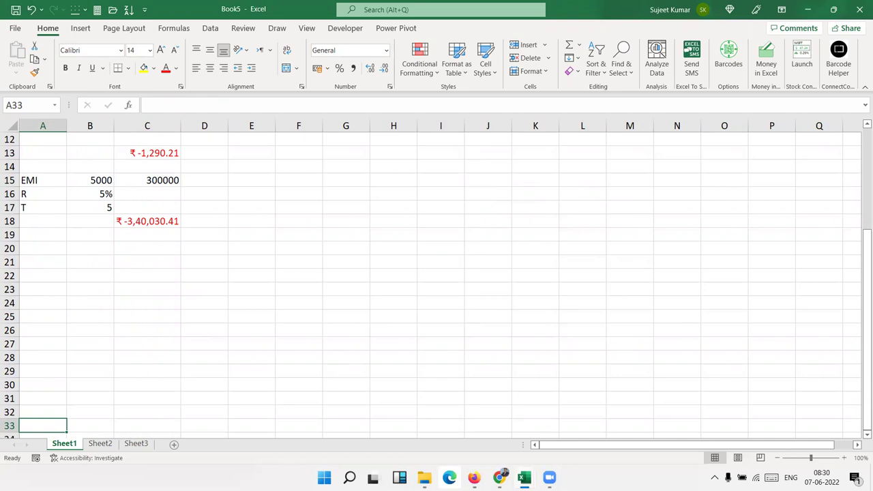
- Label A20 'pv' and enter 50000 in B20, 5% in B21 and 3 in B22
{"action": "key", "text": "Up"}
{"action": "key", "text": "Up"}
{"action": "key", "text": "Up"}
{"action": "key", "text": "Up"}
{"action": "key", "text": "Up"}
{"action": "key", "text": "Up"}
{"action": "key", "text": "Up"}
{"action": "key", "text": "Up"}
{"action": "key", "text": "Up"}
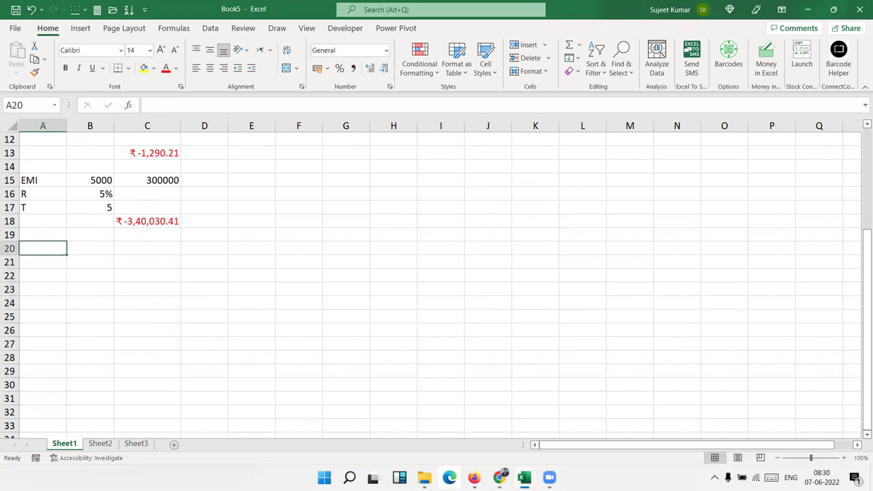
{"action": "type", "text": "pv"}
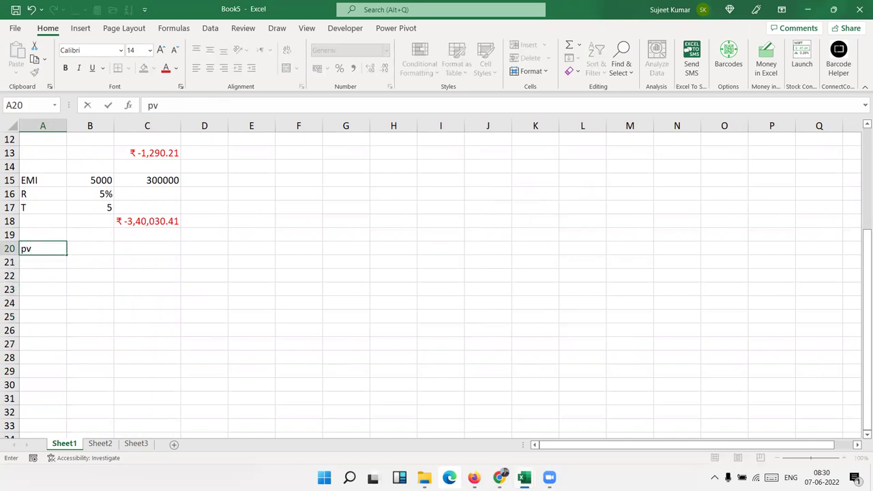
{"action": "left_click", "coordinate": [90, 249]}
{"action": "type", "text": "50000"}
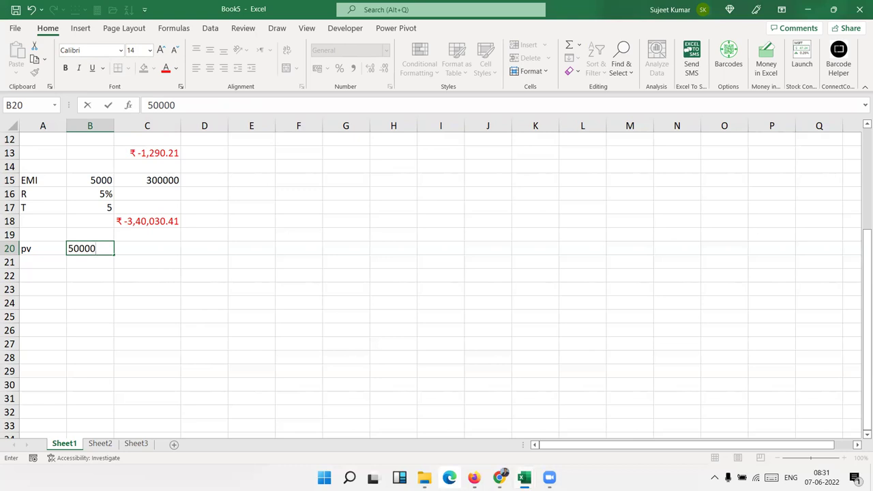
{"action": "key", "text": "Return"}
{"action": "left_click", "coordinate": [89, 248]}
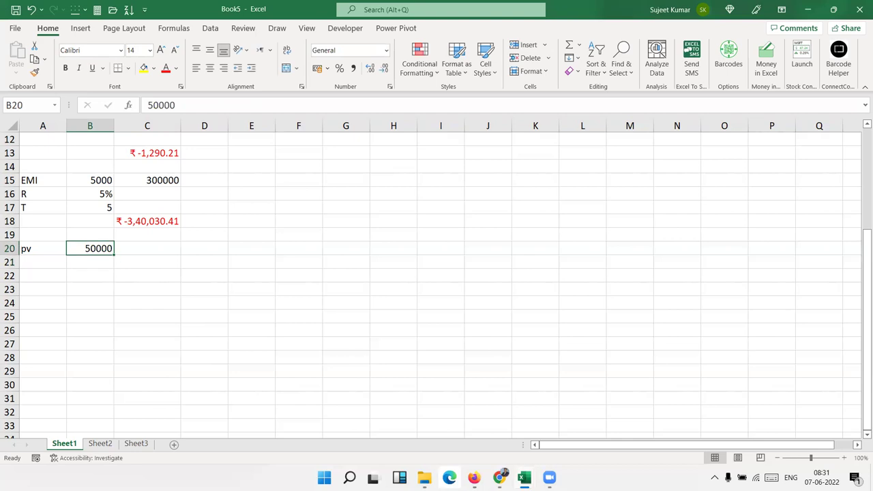
{"action": "left_click", "coordinate": [89, 262]}
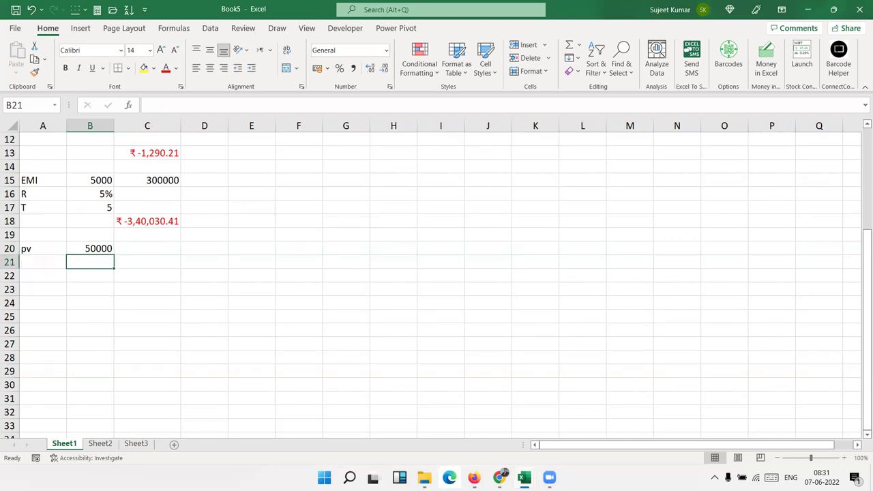
{"action": "type", "text": "5%"}
{"action": "key", "text": "Return"}
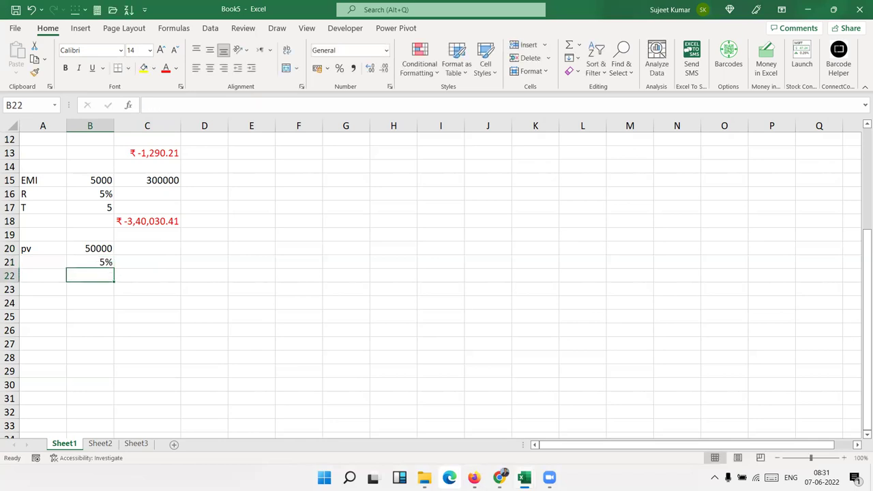
{"action": "type", "text": "3"}
{"action": "key", "text": "Tab"}
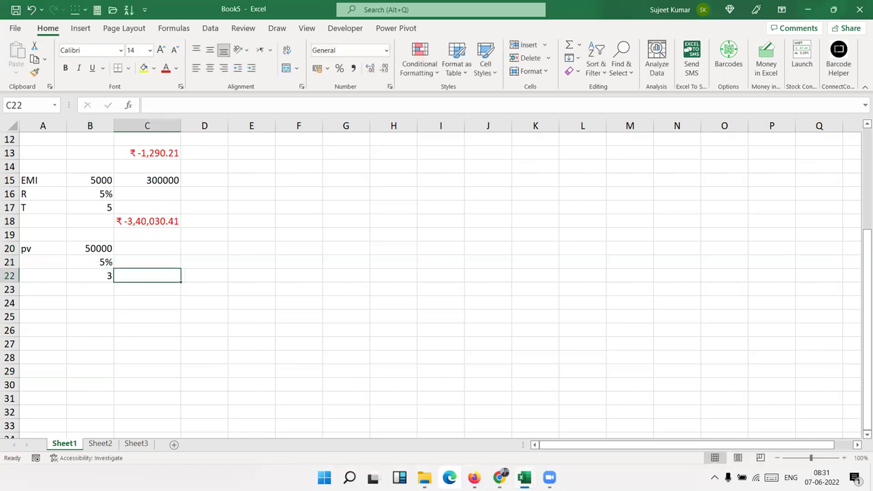
- Enter an FV formula in C23 using B21, B22*12 periods and B20 as present value
{"action": "left_click", "coordinate": [147, 290]}
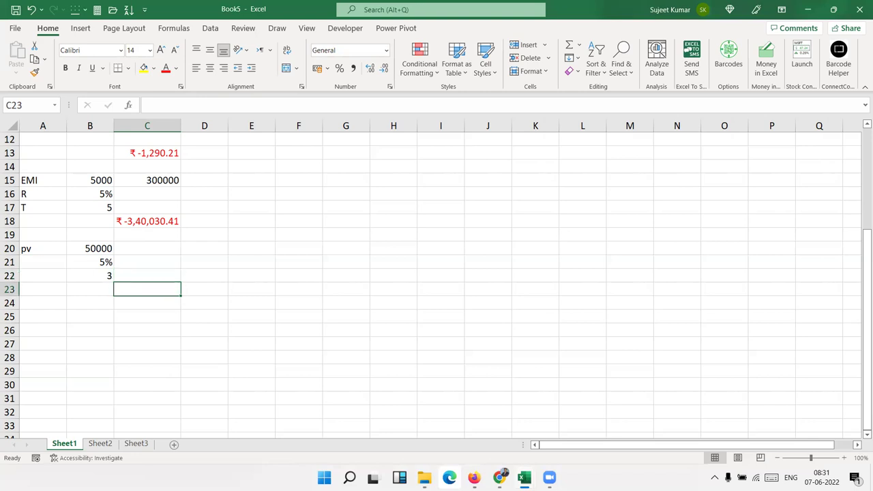
{"action": "type", "text": "="}
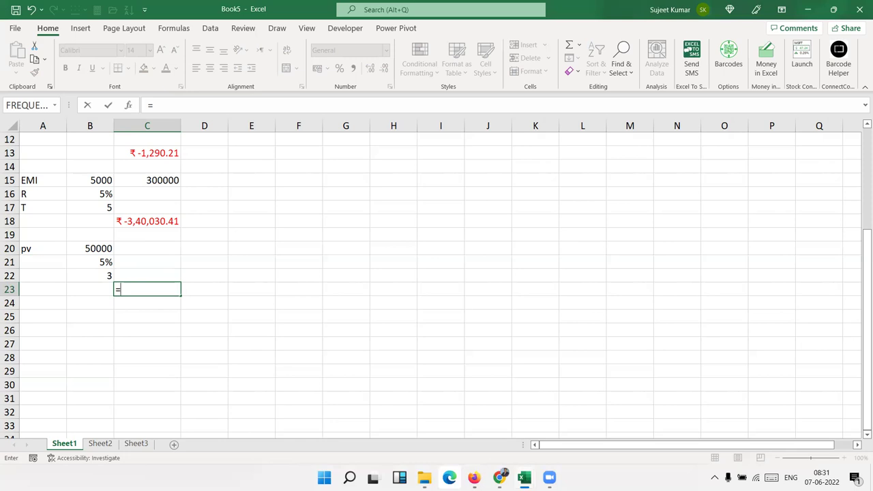
{"action": "type", "text": "fv"}
{"action": "key", "text": "Tab"}
{"action": "key", "text": "Left"}
{"action": "key", "text": "Up"}
{"action": "key", "text": "Up"}
{"action": "type", "text": "*12,"}
{"action": "key", "text": "Up"}
{"action": "key", "text": "Left"}
{"action": "type", "text": "*12,"}
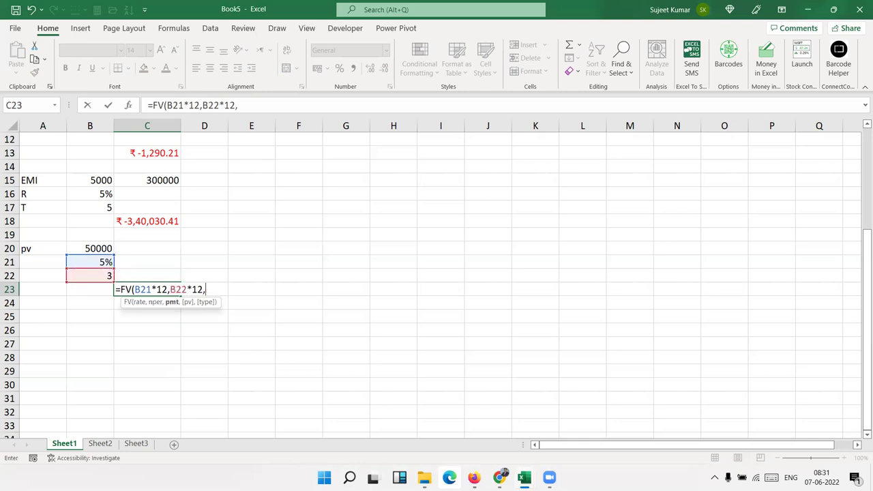
{"action": "type", "text": ","}
{"action": "key", "text": "Up"}
{"action": "key", "text": "Up"}
{"action": "key", "text": "Up"}
{"action": "key", "text": "Left"}
{"action": "key", "text": "Return"}
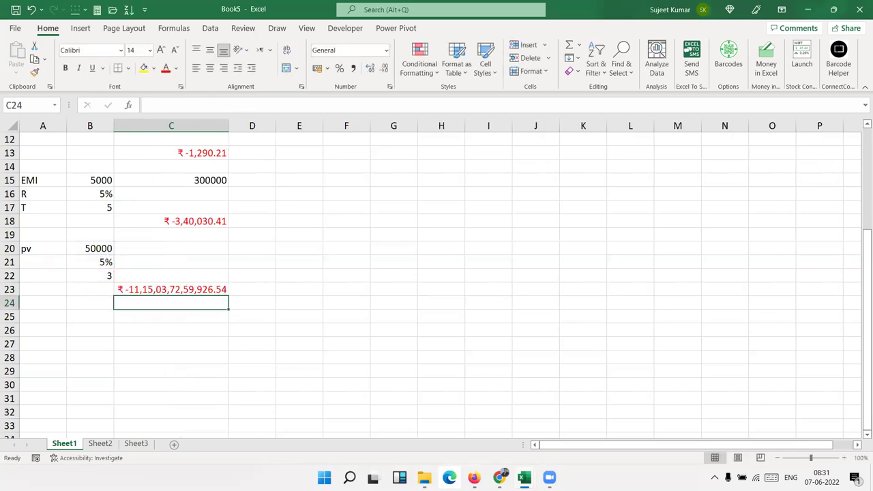
- Correct the rate argument to B21/12 so C23 shows ₹ -58,073.61
{"action": "left_click", "coordinate": [170, 289]}
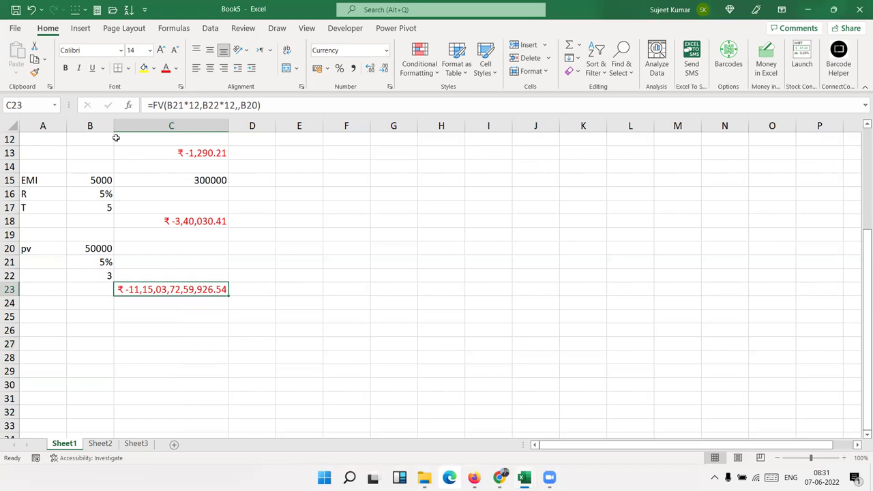
{"action": "left_click", "coordinate": [189, 106]}
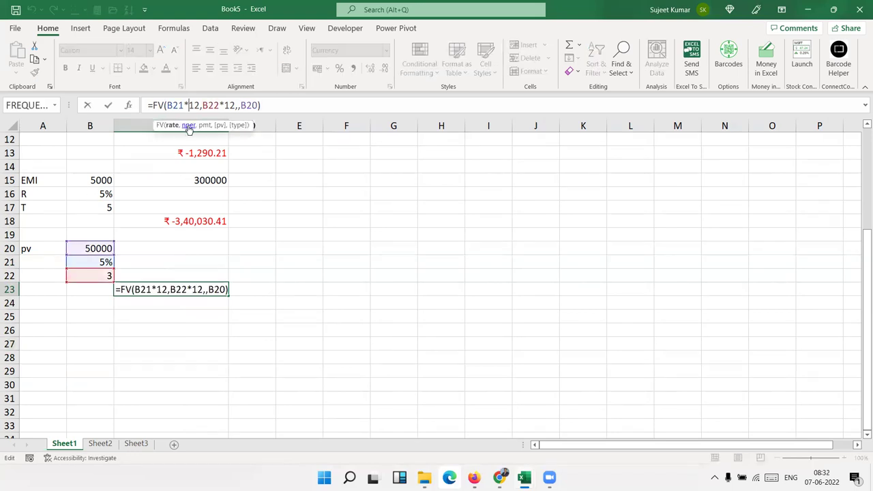
{"action": "key", "text": "BackSpace"}
{"action": "type", "text": "/"}
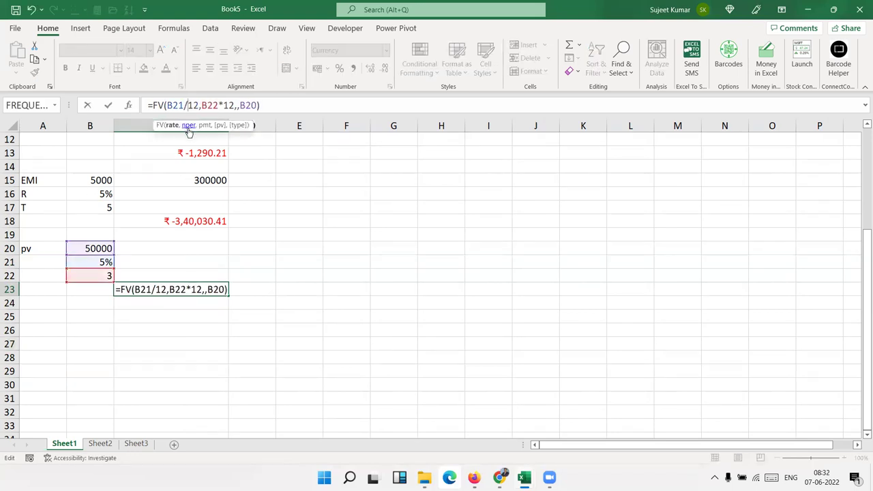
{"action": "key", "text": "Return"}
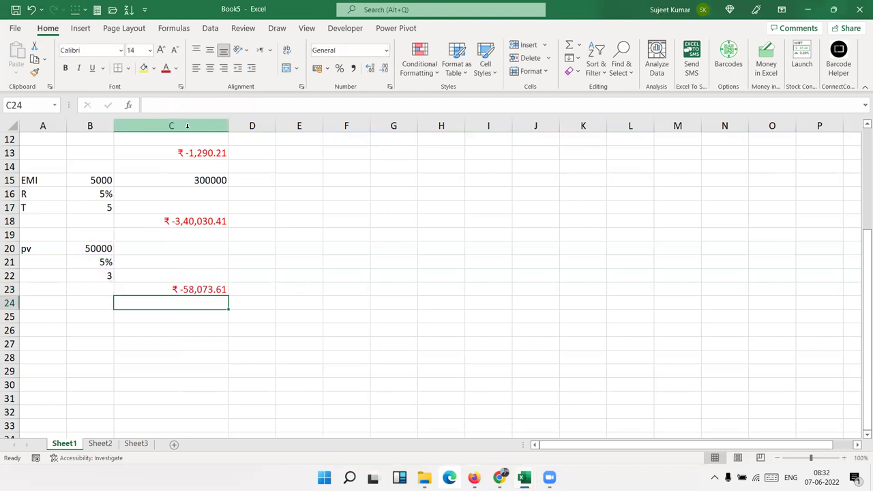
{"action": "key", "text": "Up"}
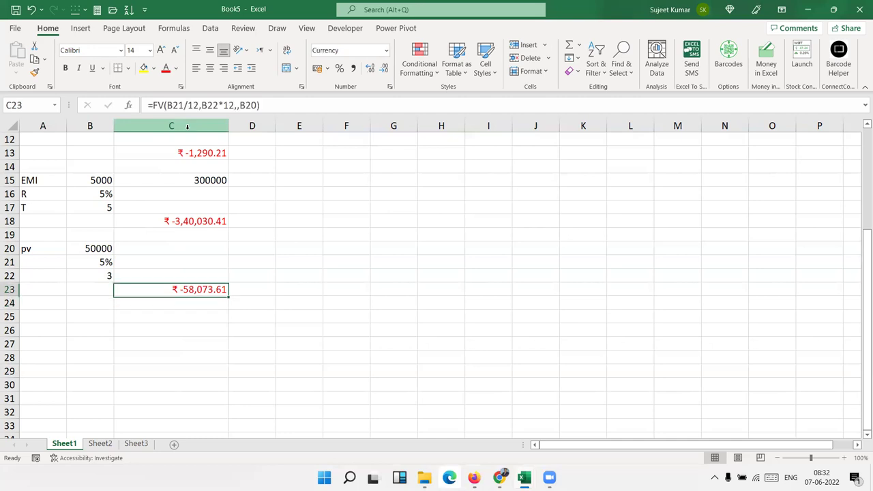
{"action": "key", "text": "Down"}
{"action": "key", "text": "Down"}
{"action": "key", "text": "Left"}
{"action": "key", "text": "Left"}
{"action": "key", "text": "Up"}
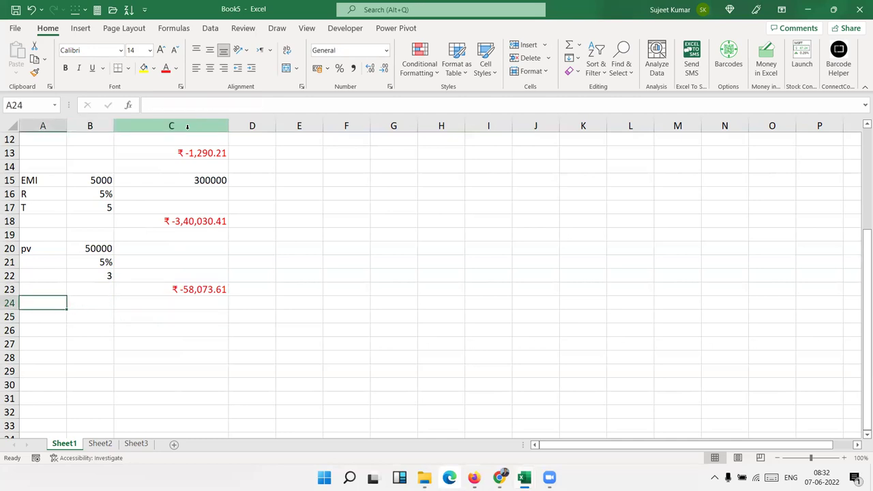
- Enter Fv 50000, R 5% and T 5 as labels and values in A24:B26
{"action": "type", "text": "Fv"}
{"action": "key", "text": "Tab"}
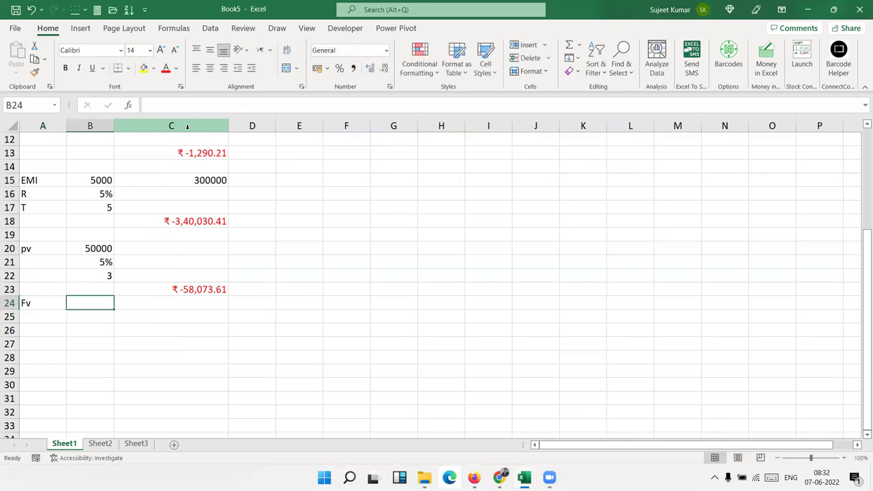
{"action": "type", "text": "50000"}
{"action": "key", "text": "Return"}
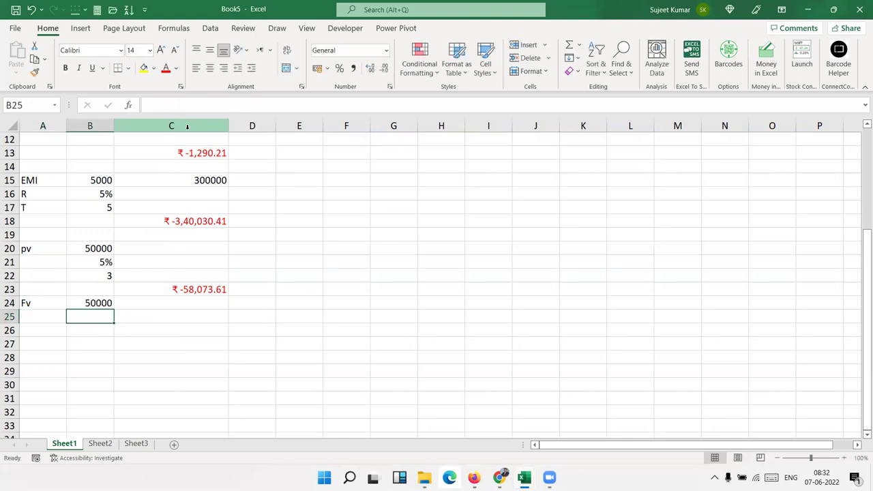
{"action": "key", "text": "Left"}
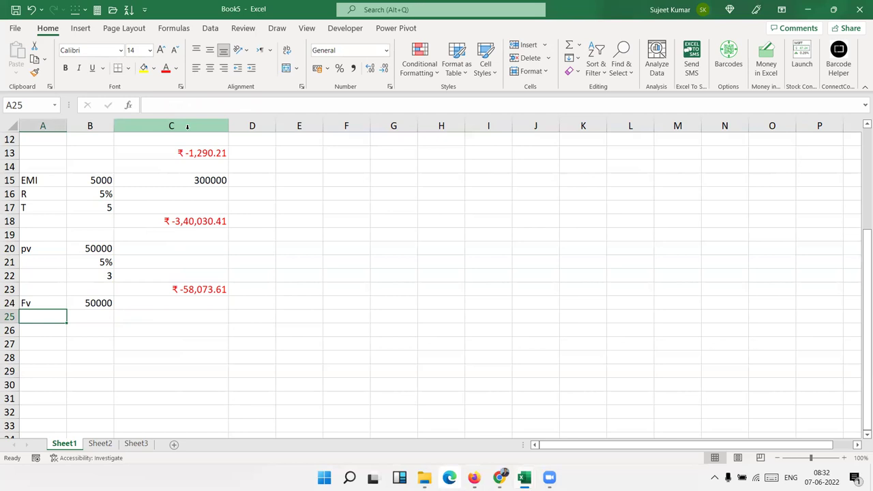
{"action": "type", "text": "R"}
{"action": "key", "text": "Tab"}
{"action": "key", "text": "Return"}
{"action": "key", "text": "Up"}
{"action": "key", "text": "Right"}
{"action": "type", "text": "5%"}
{"action": "key", "text": "Return"}
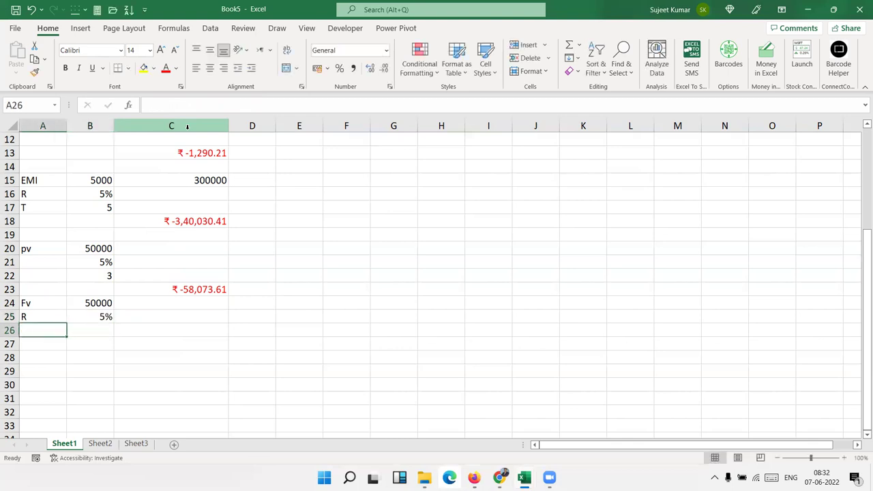
{"action": "type", "text": "T"}
{"action": "key", "text": "Tab"}
{"action": "type", "text": "5"}
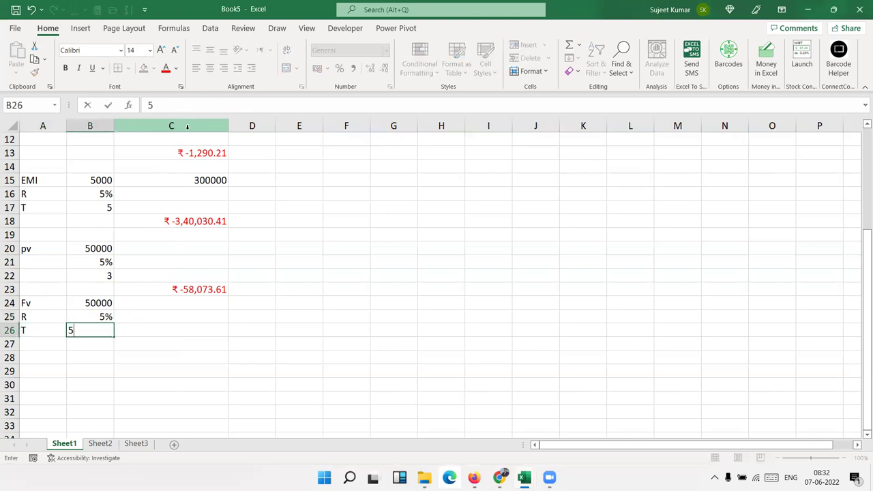
{"action": "key", "text": "Tab"}
- Enter =PV(B25/12,B26*12,B24) in C27, returning ₹ -26,49,535.32
{"action": "key", "text": "Down"}
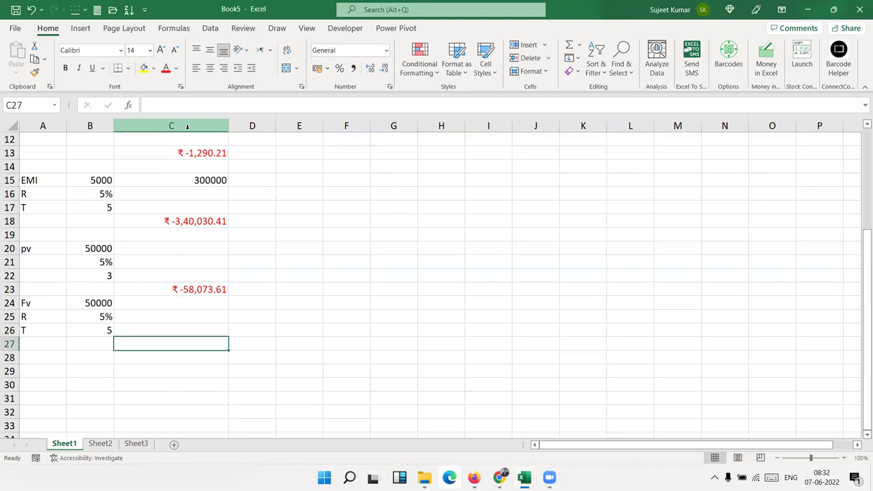
{"action": "type", "text": "="}
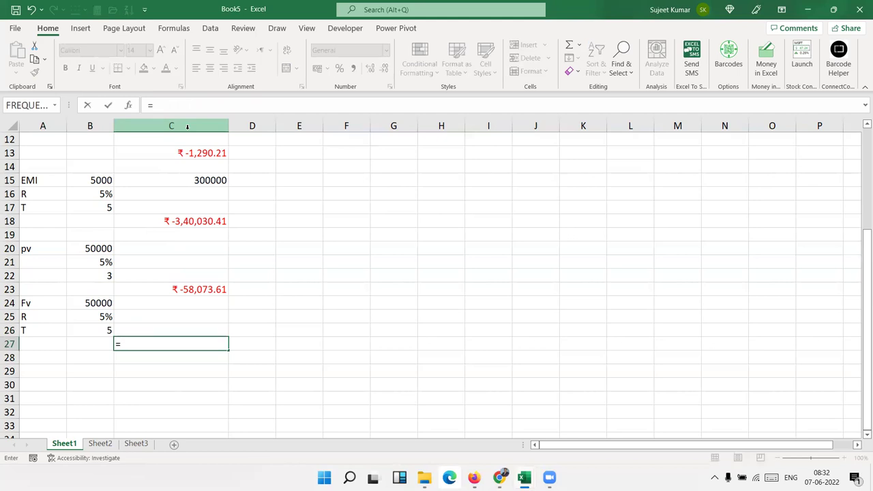
{"action": "type", "text": "fv"}
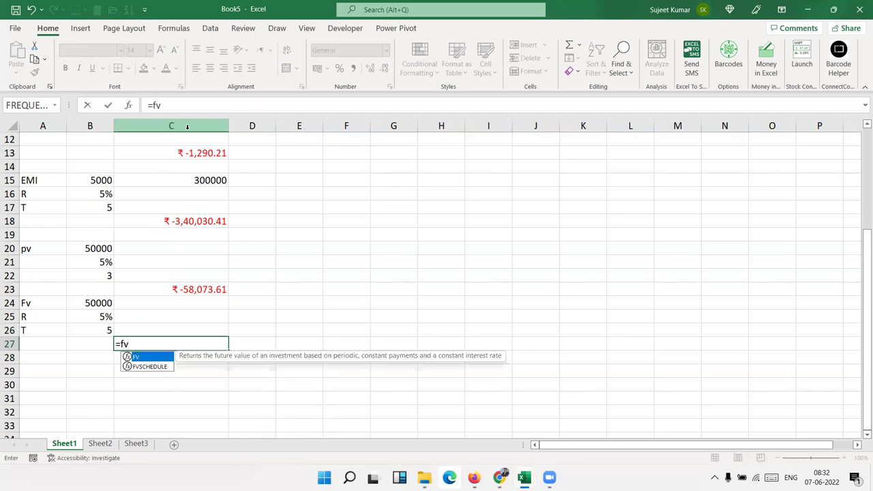
{"action": "key", "text": "BackSpace"}
{"action": "key", "text": "BackSpace"}
{"action": "type", "text": "pv"}
{"action": "key", "text": "Tab"}
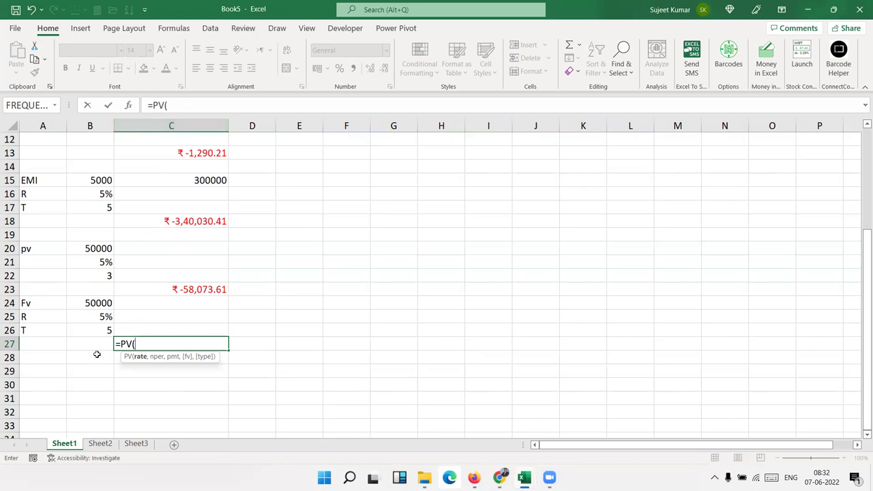
{"action": "left_click", "coordinate": [96, 320]}
{"action": "type", "text": "8"}
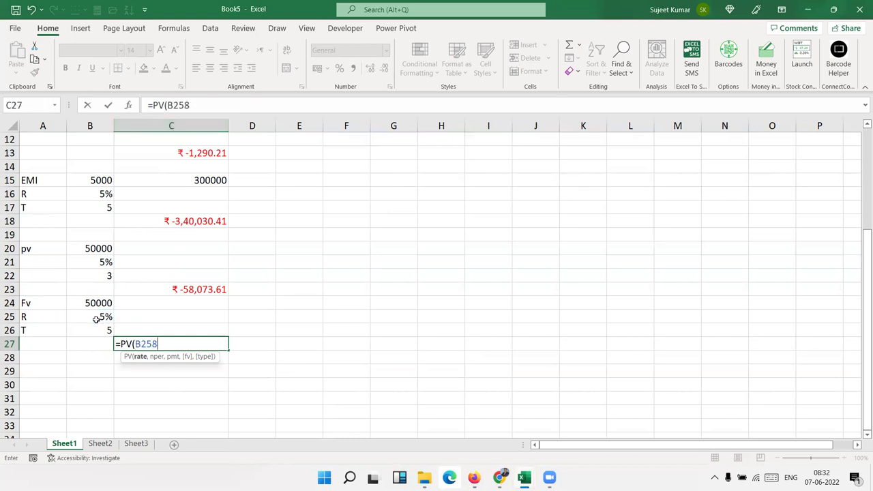
{"action": "key", "text": "BackSpace"}
{"action": "type", "text": "/12,"}
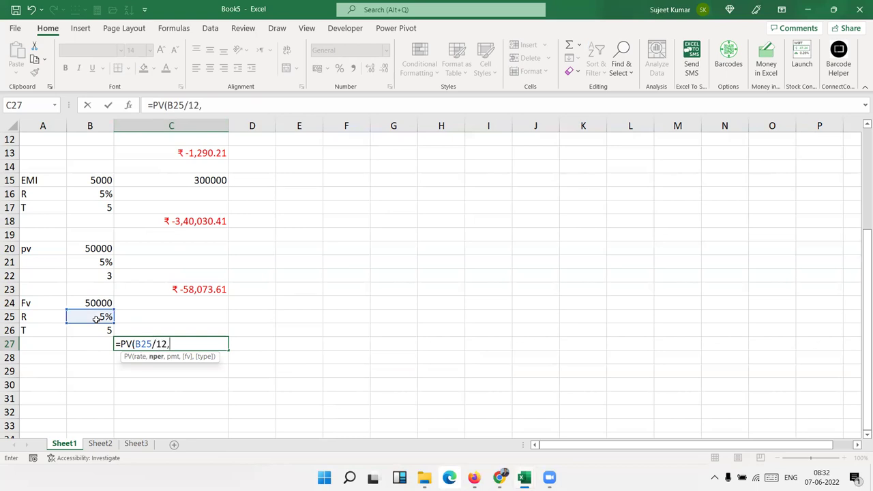
{"action": "left_click", "coordinate": [95, 327]}
{"action": "type", "text": "*12,"}
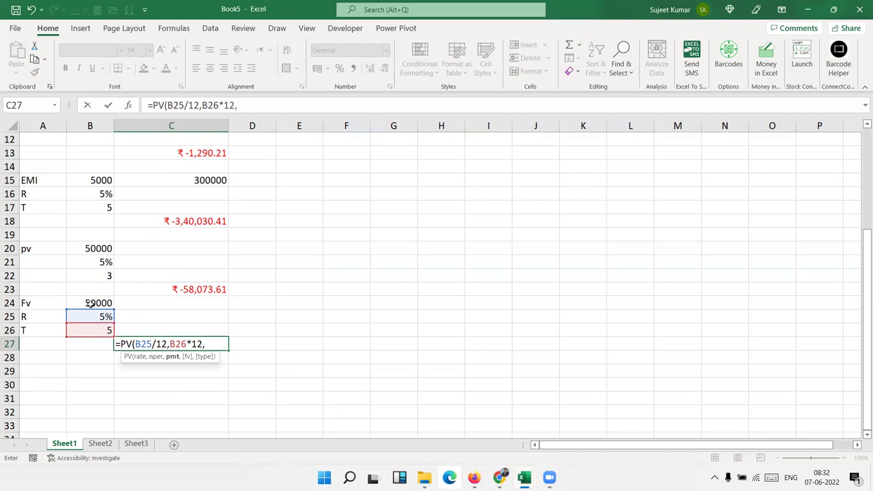
{"action": "left_click", "coordinate": [85, 303]}
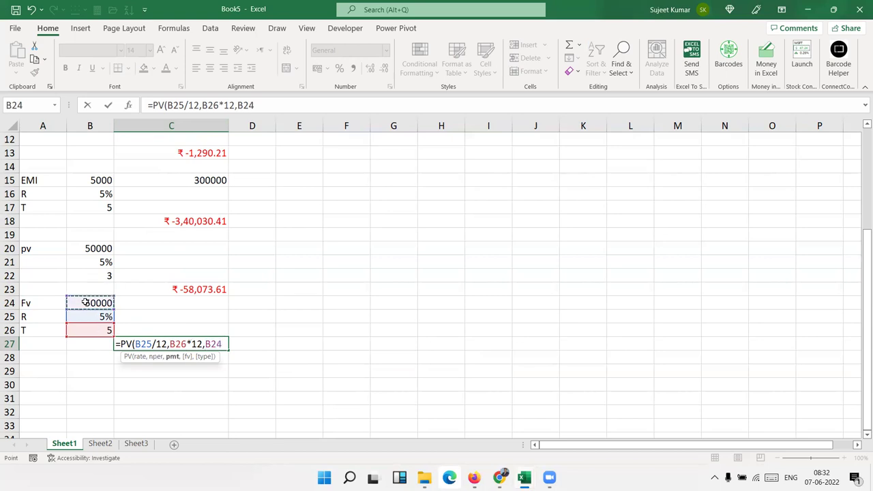
{"action": "key", "text": "Return"}
{"action": "key", "text": "Up"}
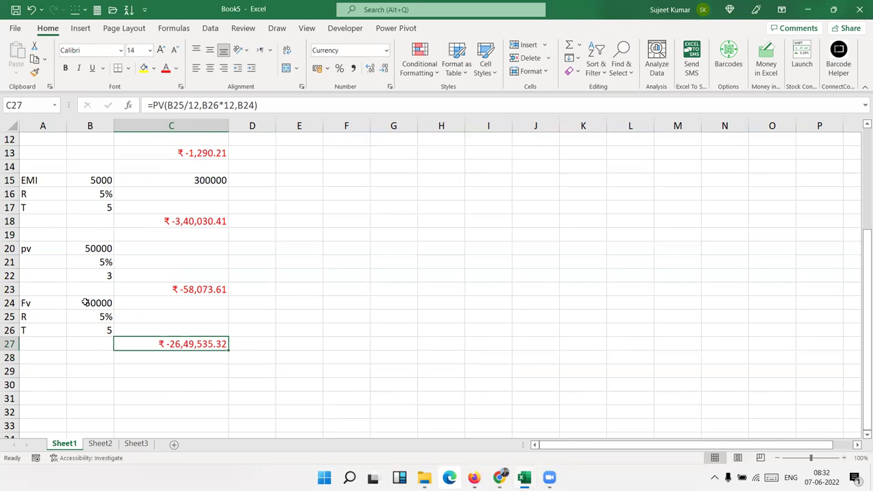